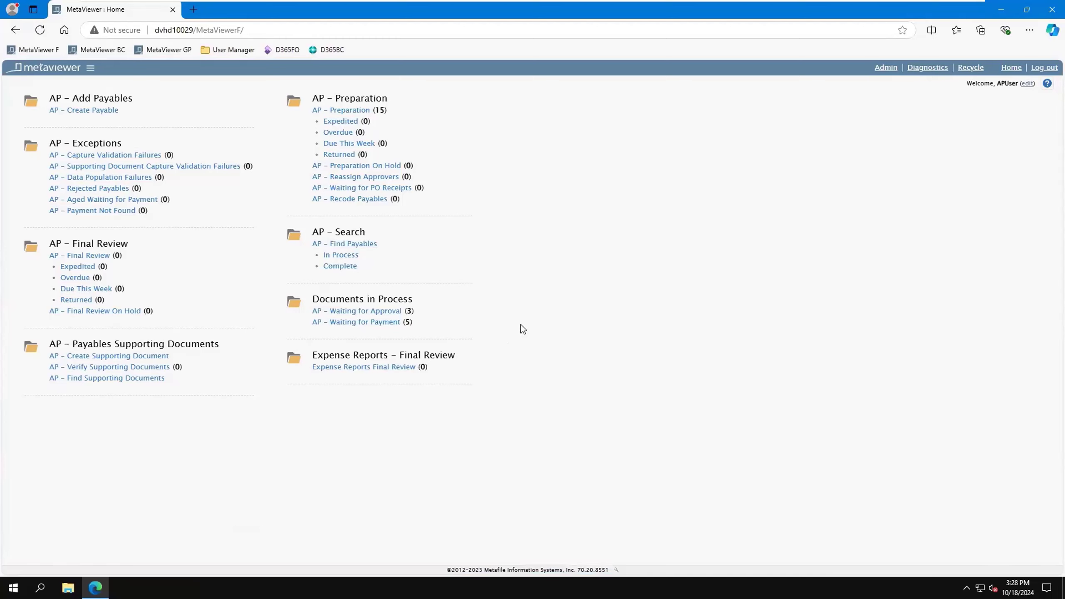
# Step: Open the Fabrikam Supplier invoice 8596 waiting for payment and view its payment details and ERP export date description
pyautogui.click(386, 323)
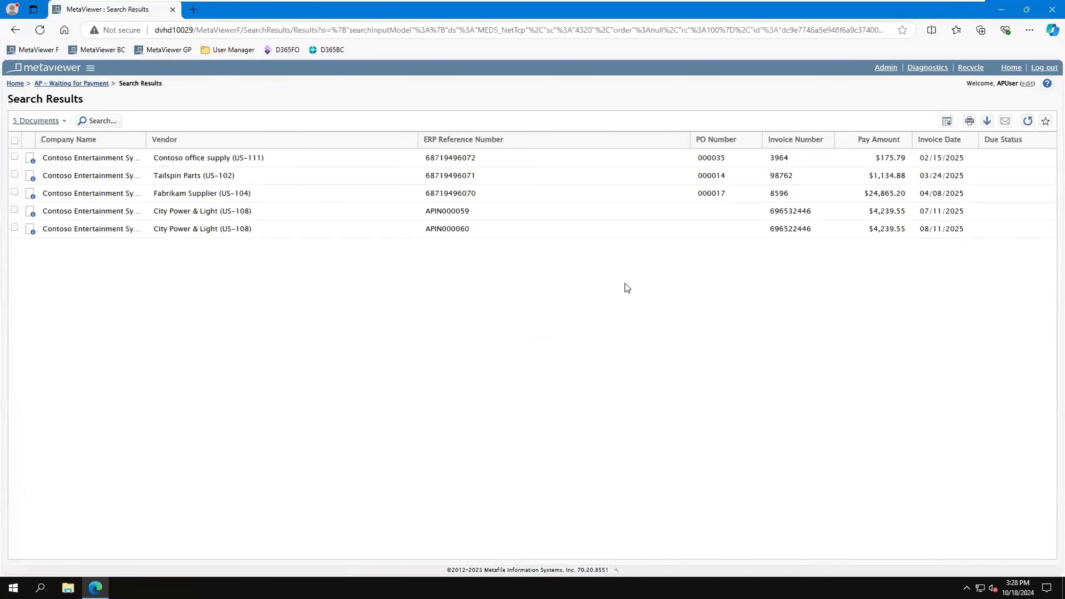
pyautogui.click(357, 196)
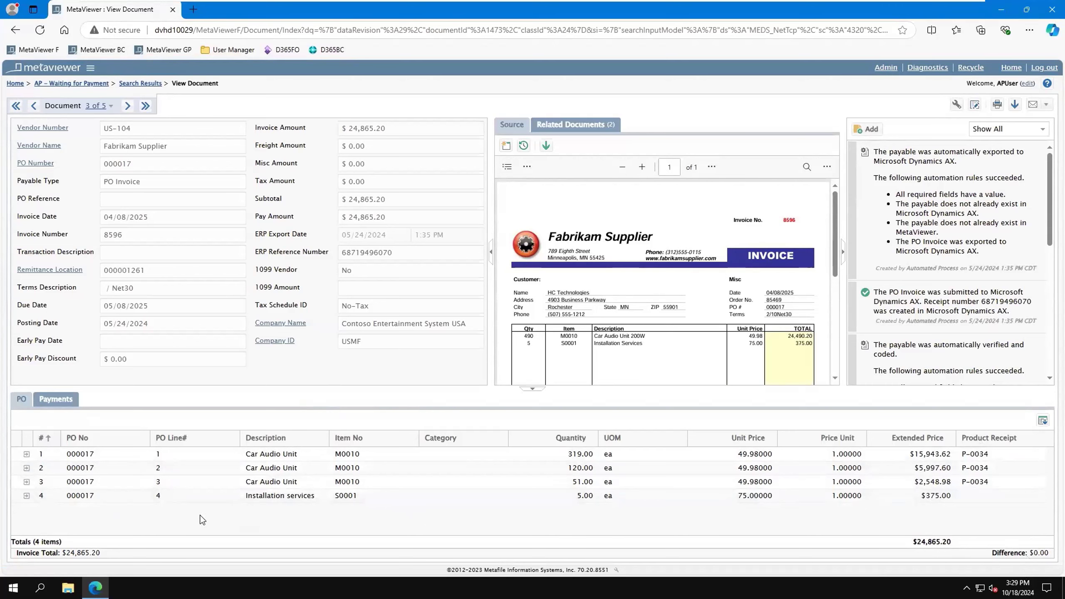
pyautogui.click(74, 404)
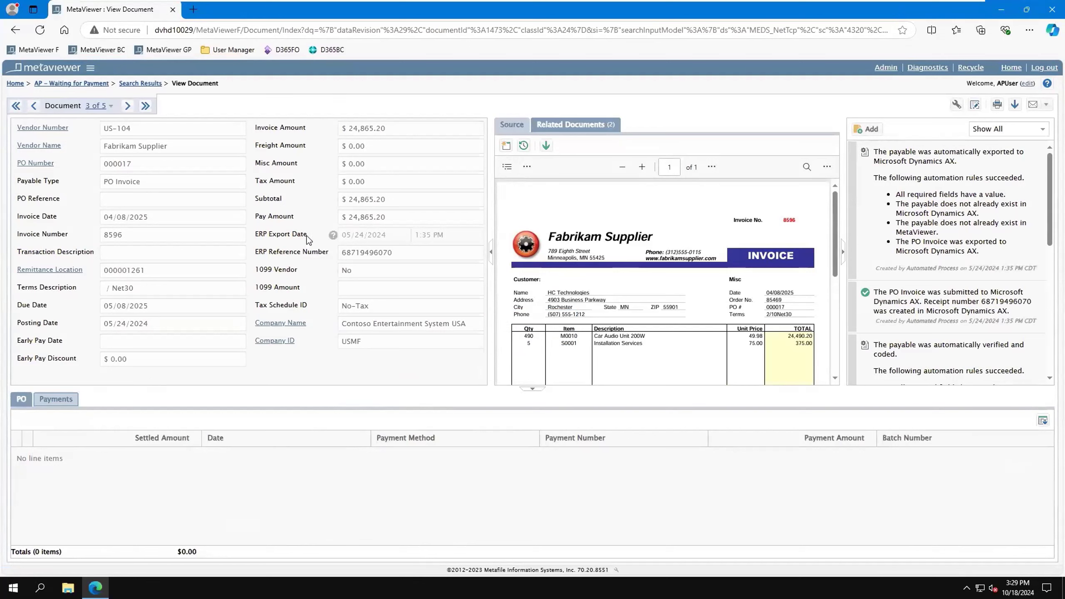
pyautogui.moveTo(308, 239)
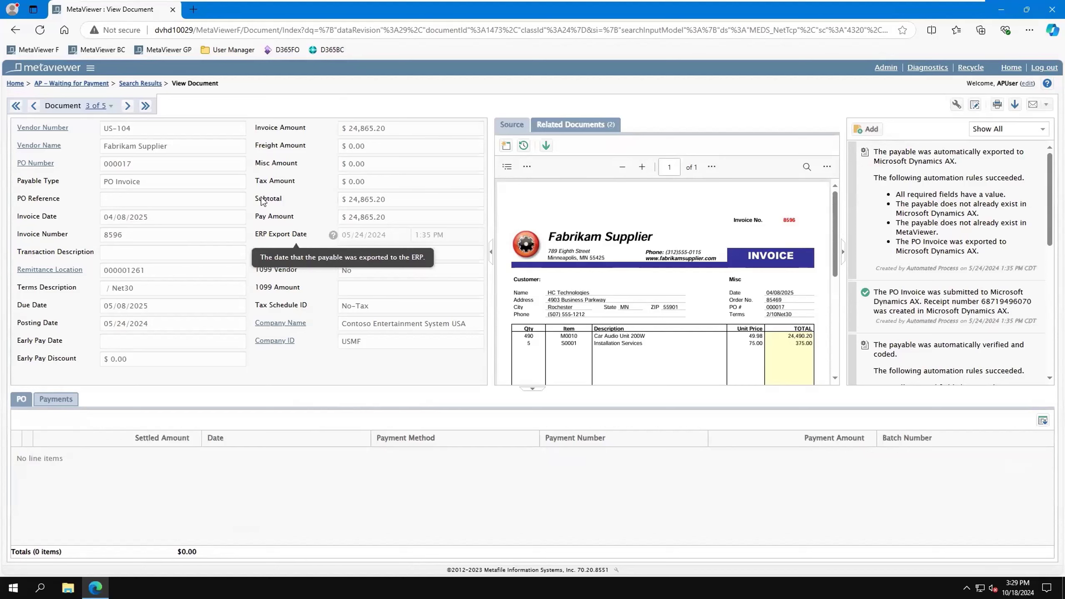
# Step: Go to the AP - Preparation queue and open the Datum Receivers invoice 85625
pyautogui.click(91, 67)
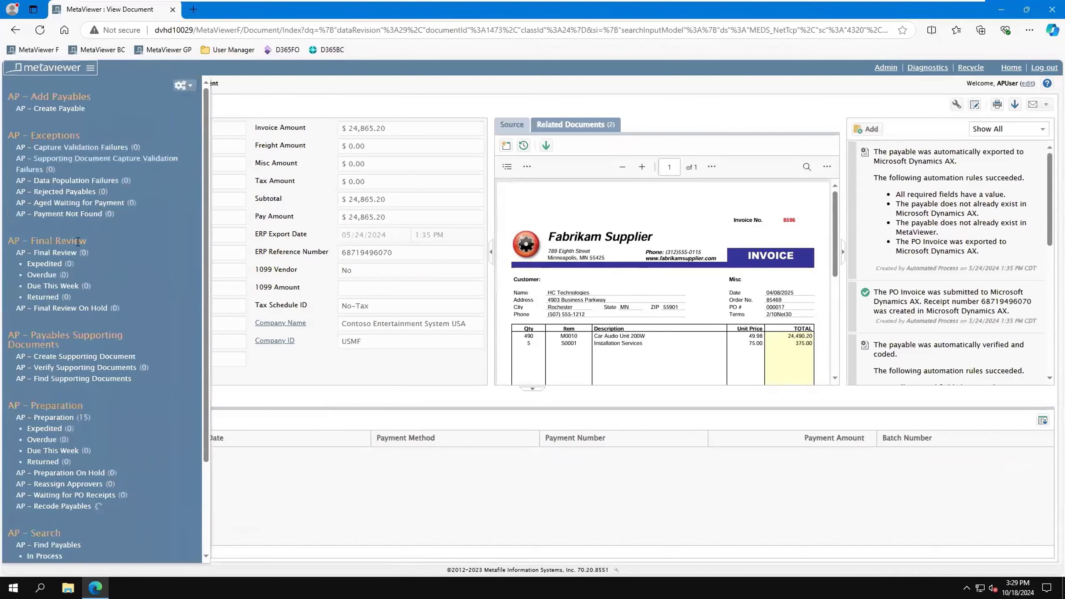
pyautogui.click(65, 427)
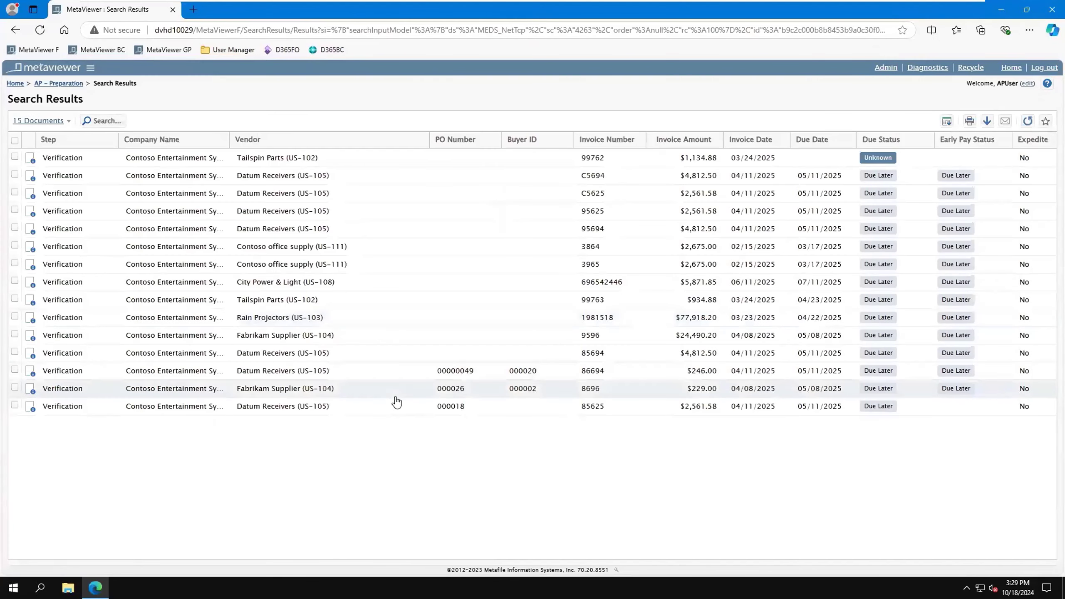
pyautogui.click(377, 407)
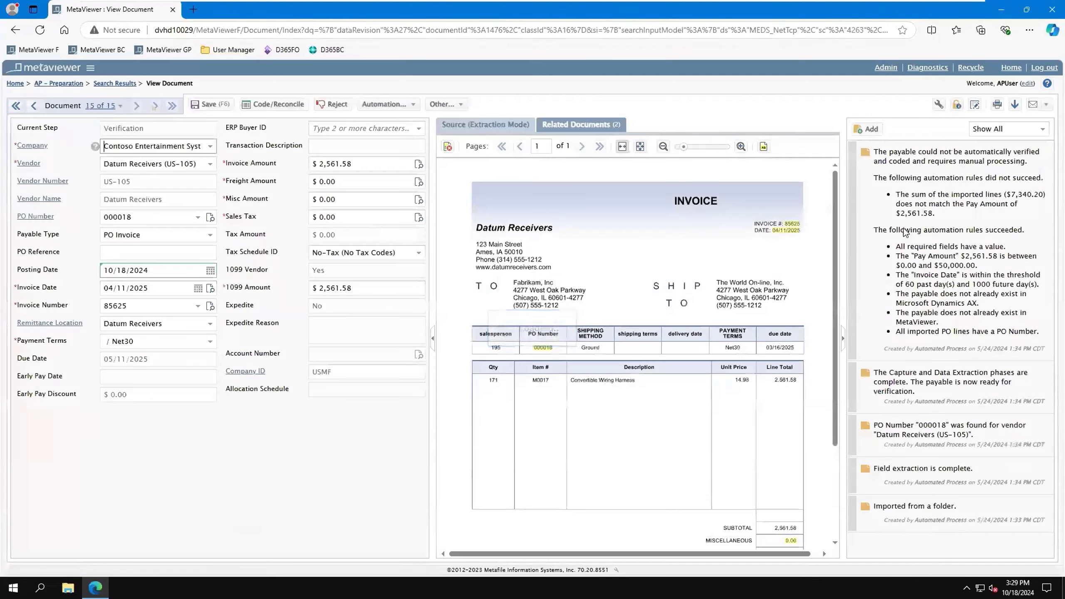
# Step: Check the failed automation rule against the invoice image's totals and submit the payable for coding/reconciliation
pyautogui.moveTo(896, 246); pyautogui.dragTo(1007, 247)
pyautogui.tripleClick(906, 204)
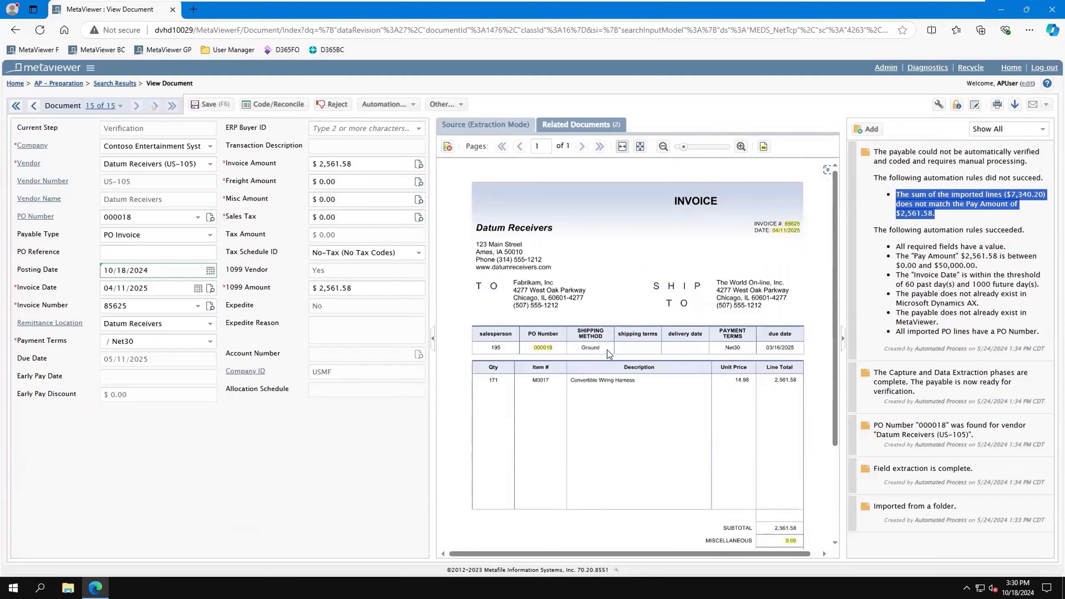
pyautogui.scroll(-3, 688, 376)
pyautogui.scroll(-1, 687, 376)
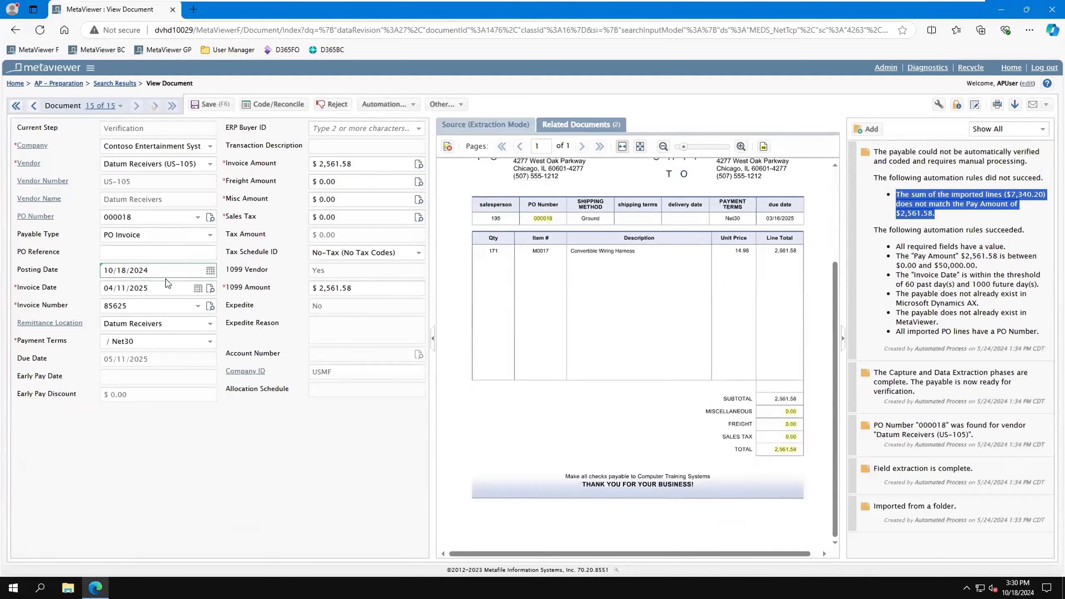
pyautogui.click(276, 105)
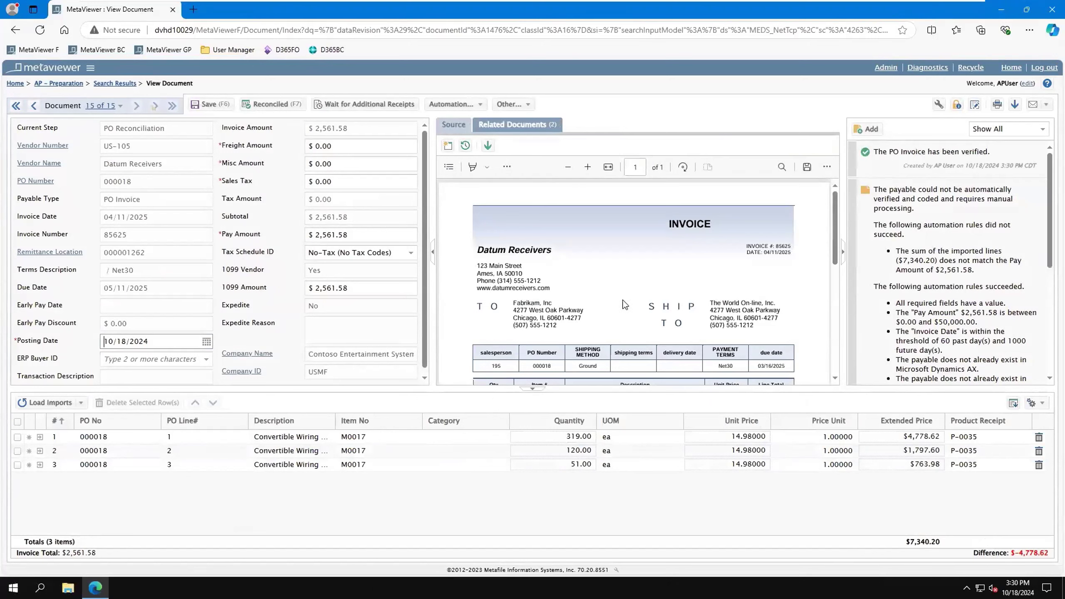
# Step: Delete the purchase order line with quantity 319 and mark the invoice as reconciled
pyautogui.scroll(-1, 651, 312)
pyautogui.scroll(-2, 641, 309)
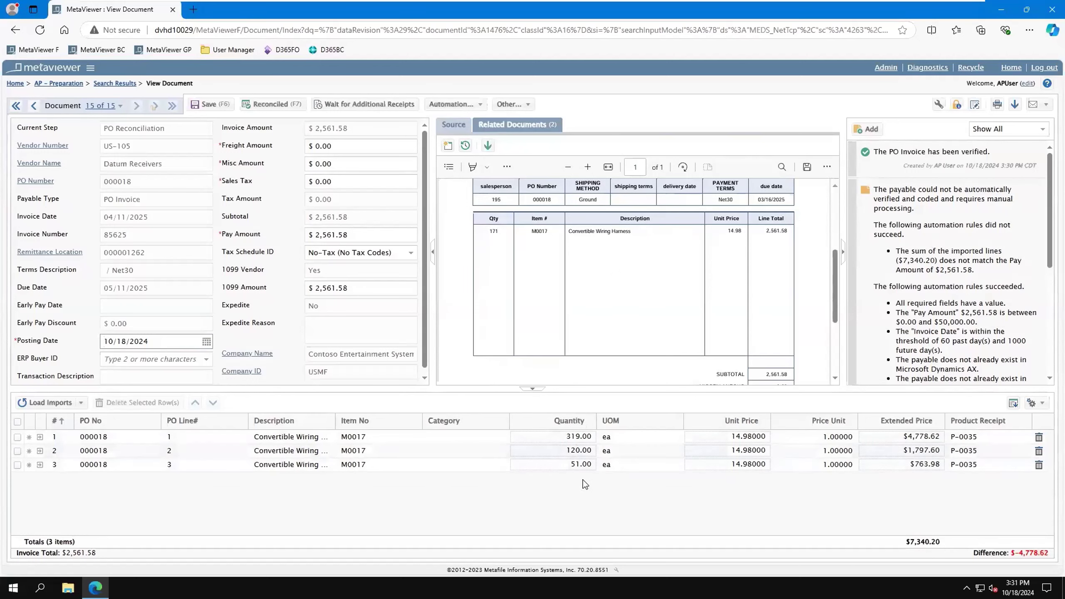
pyautogui.click(579, 437)
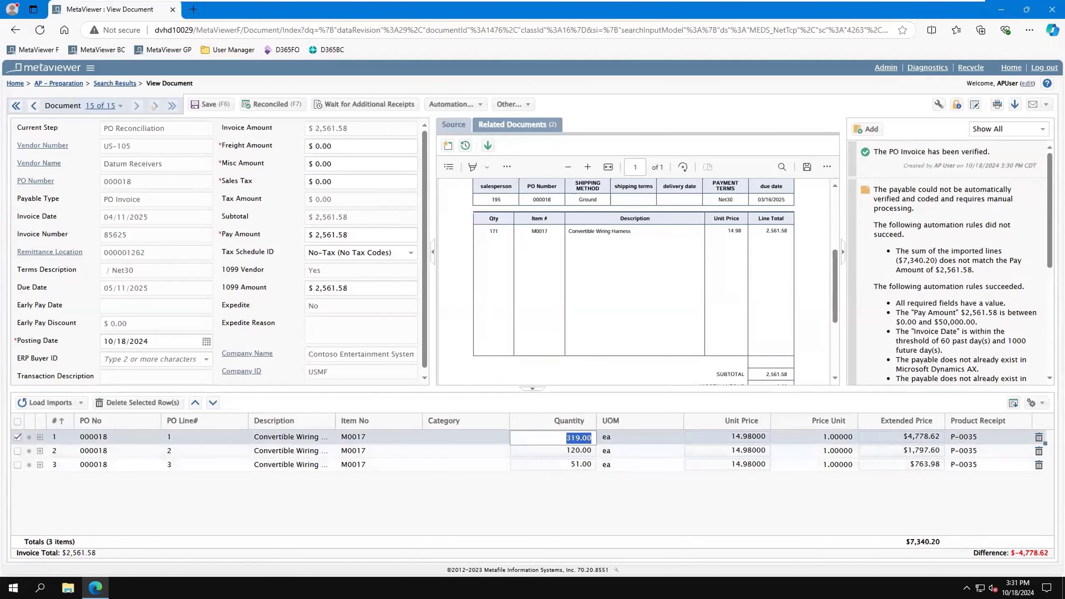
pyautogui.click(1040, 438)
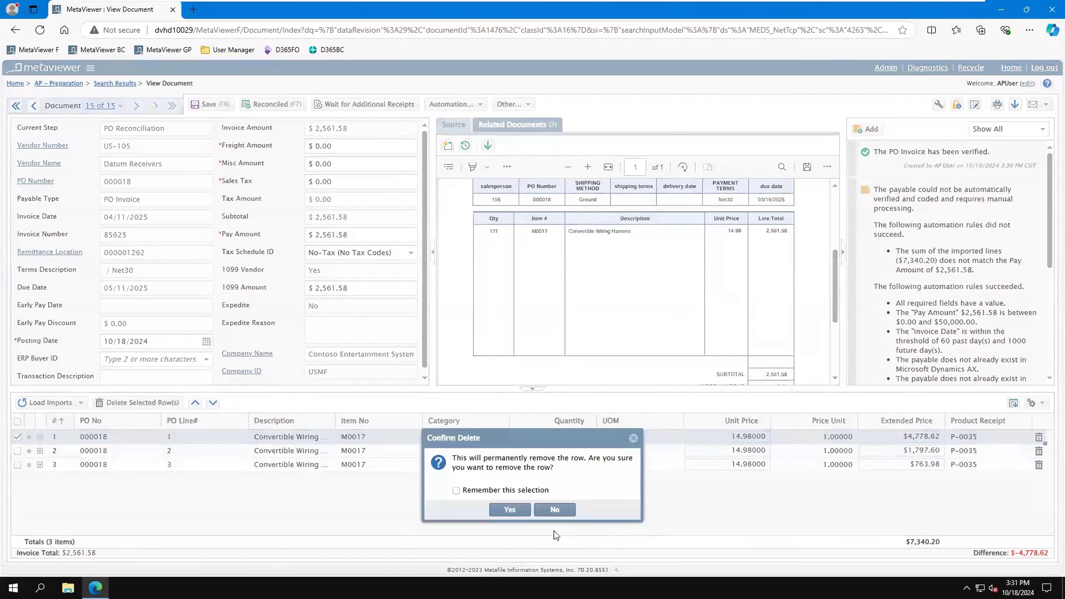
pyautogui.click(510, 510)
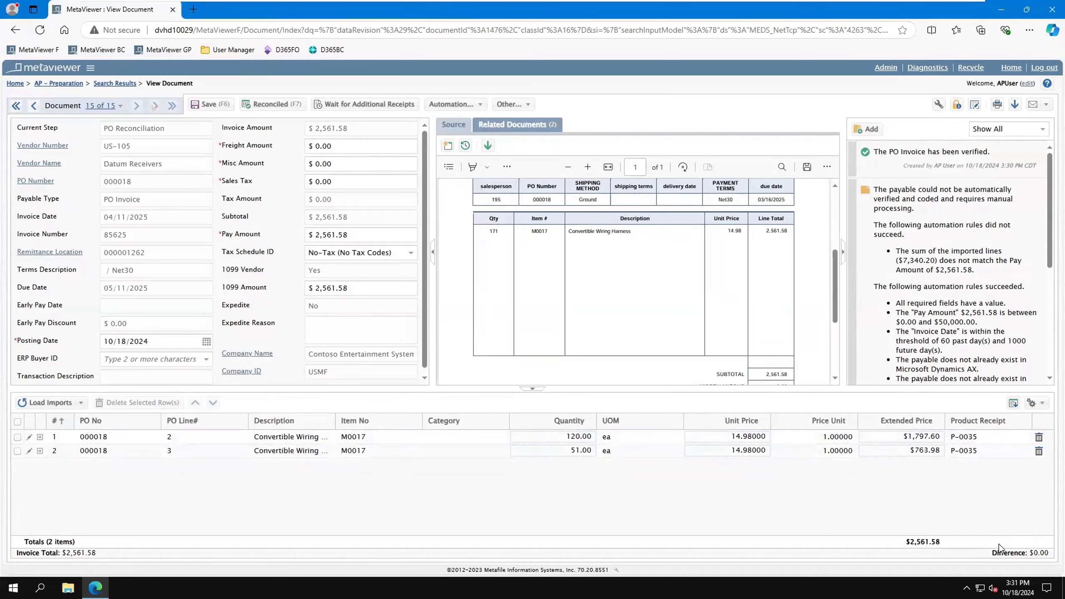
pyautogui.click(282, 107)
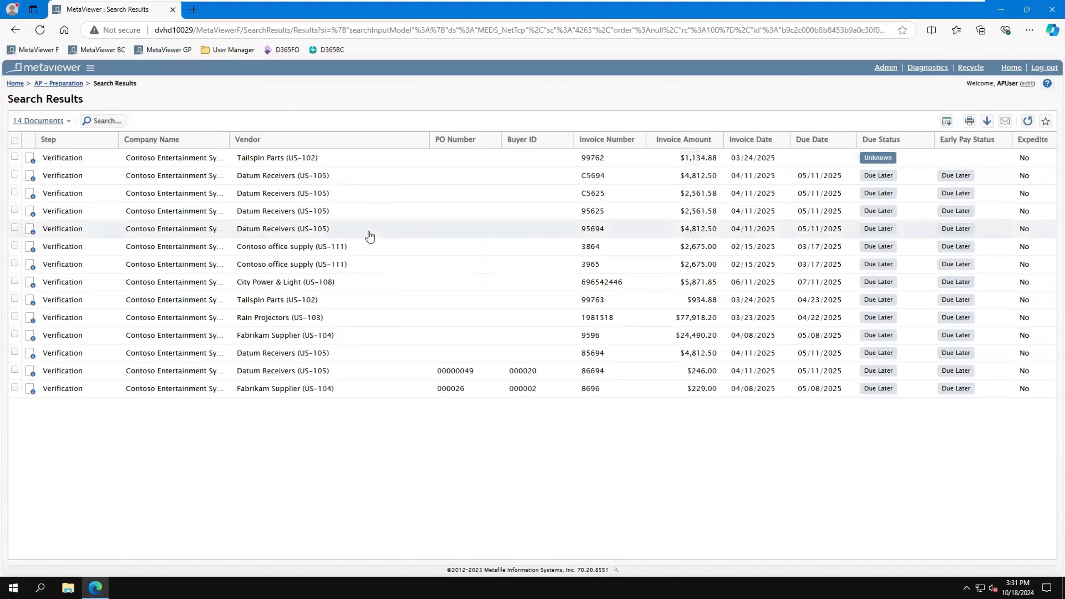
# Step: Open the Datum Receivers invoice 95694, check its payable type and totals, and submit it for coding
pyautogui.doubleClick(322, 231)
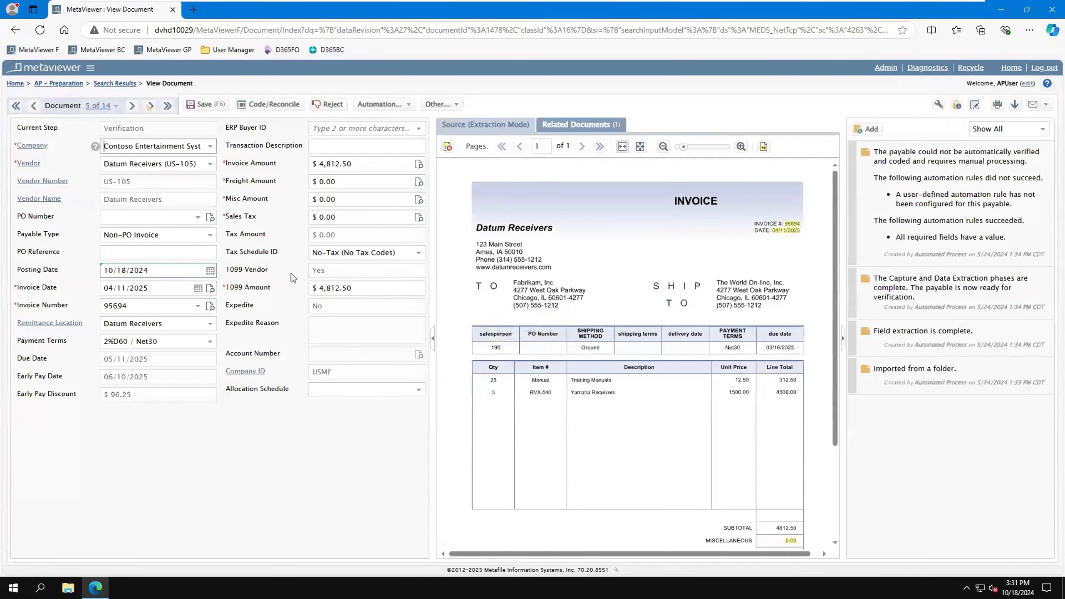
pyautogui.click(140, 235)
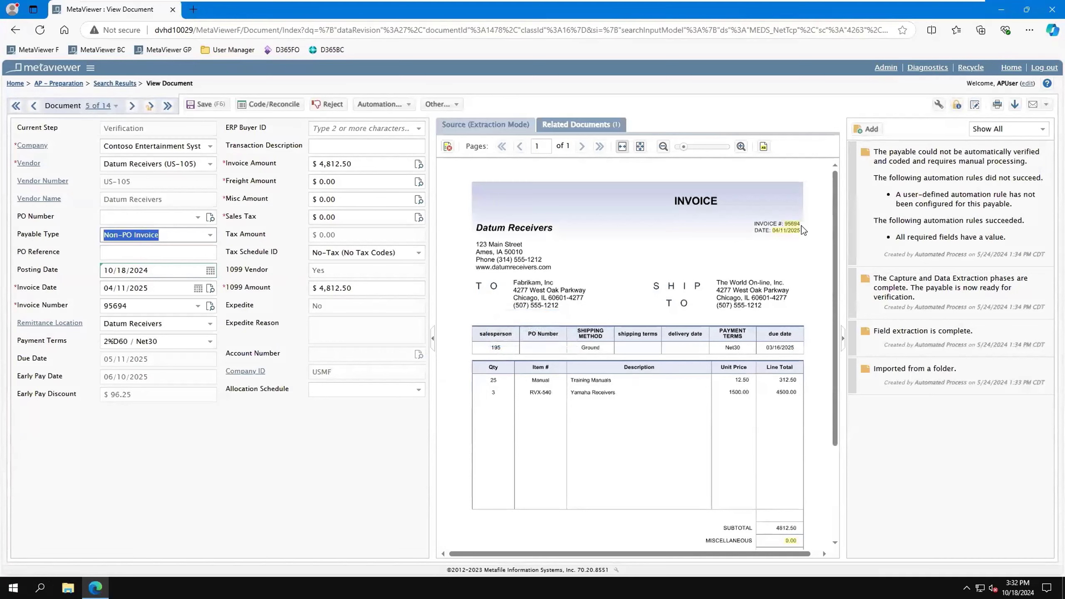
pyautogui.scroll(-3, 794, 419)
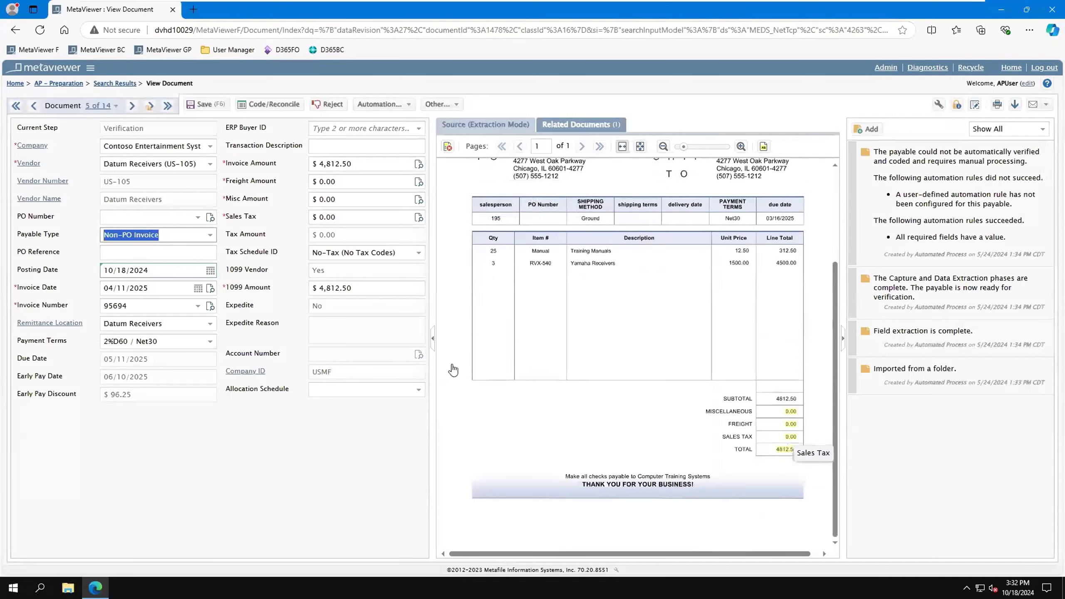
pyautogui.click(273, 110)
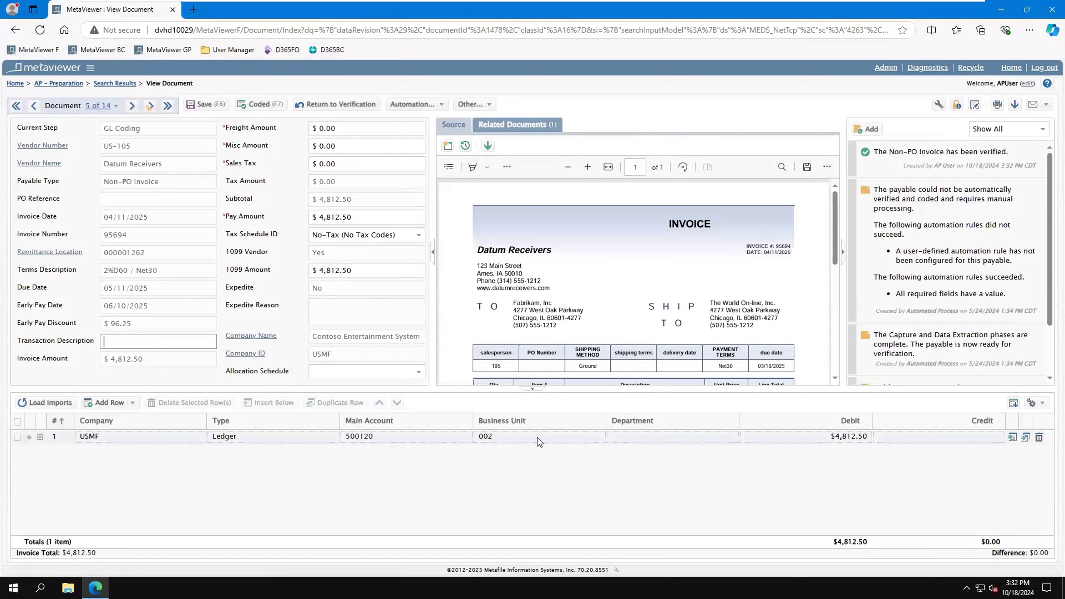
# Step: Examine the main account, business unit and department fields and the type choices of the coding line
pyautogui.click(405, 439)
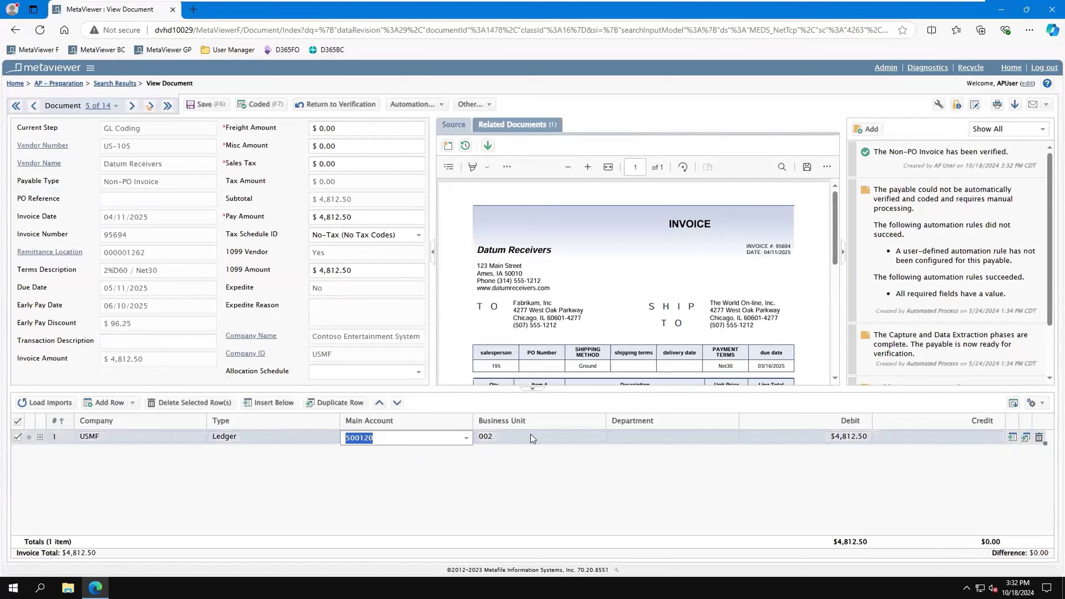
pyautogui.click(558, 436)
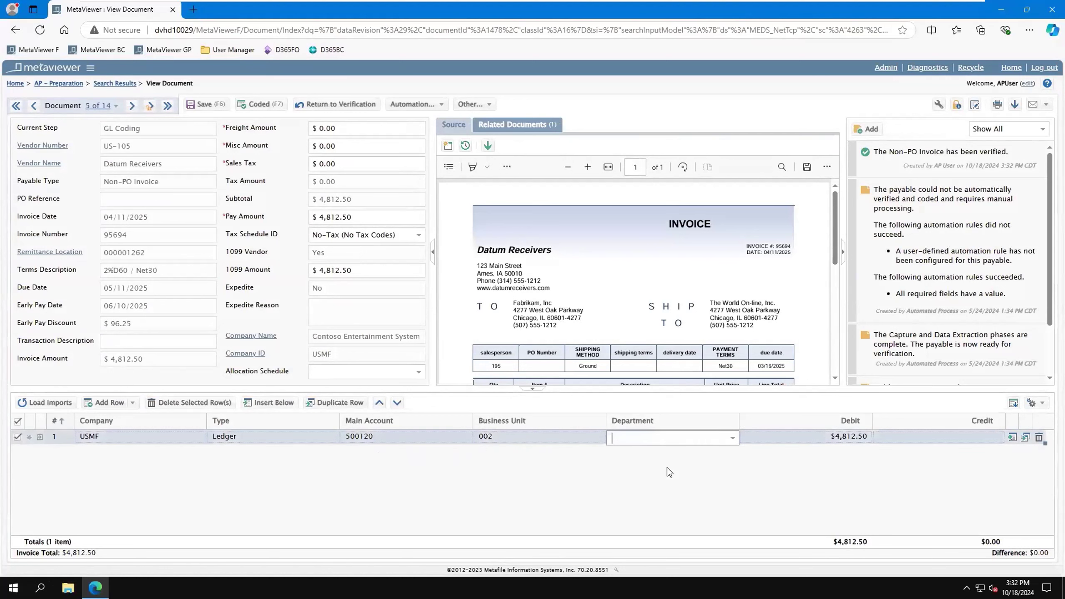
pyautogui.press('Tab')
pyautogui.click(332, 439)
pyautogui.click(333, 438)
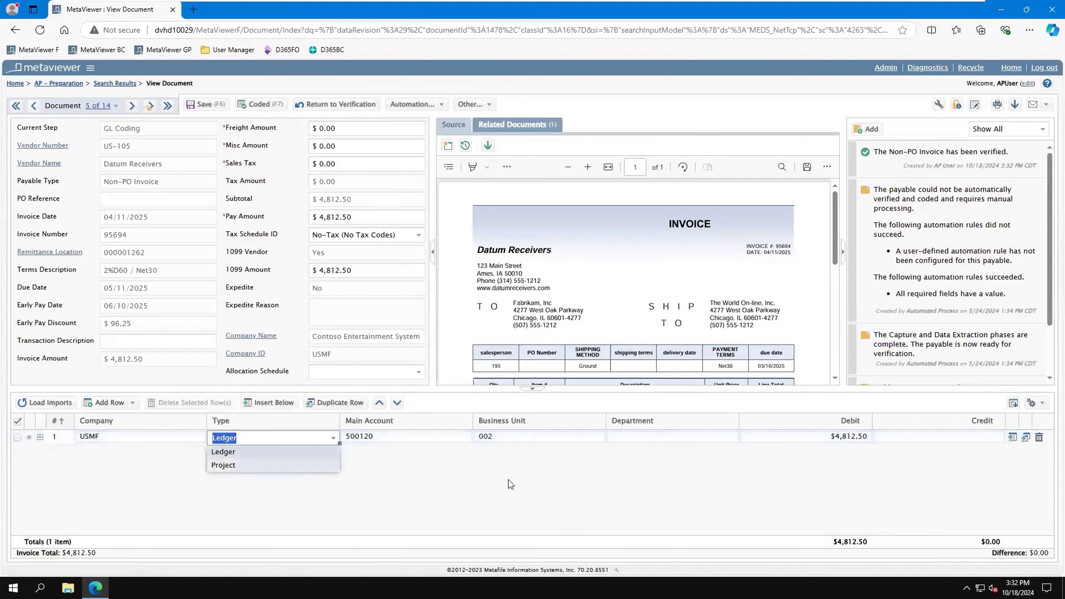
pyautogui.click(581, 437)
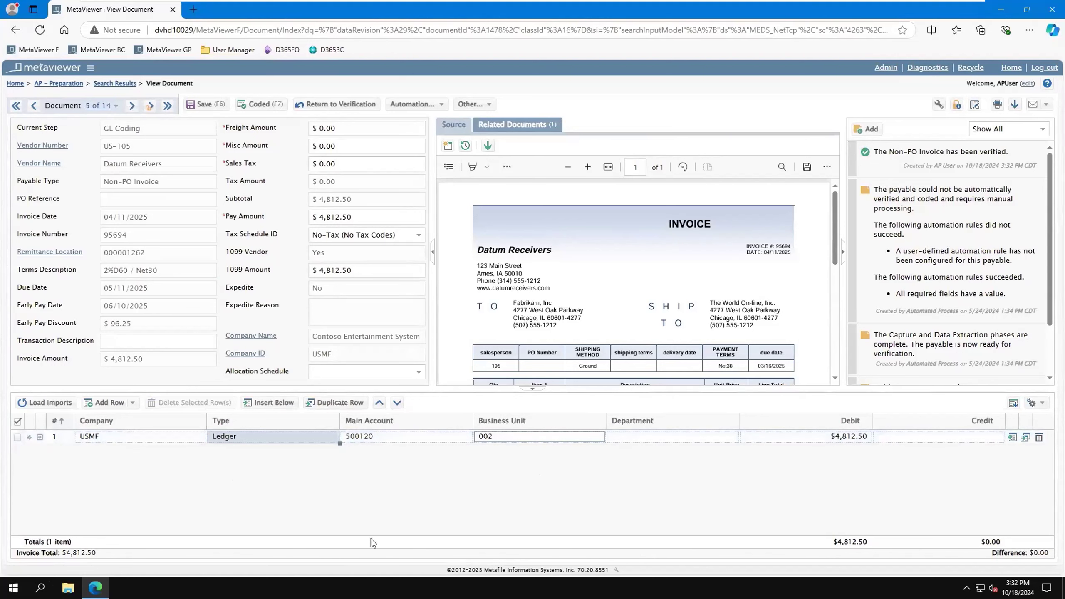
# Step: Search the coding line's main account lookup for 500 and for cogs
pyautogui.click(427, 439)
pyautogui.write('500')
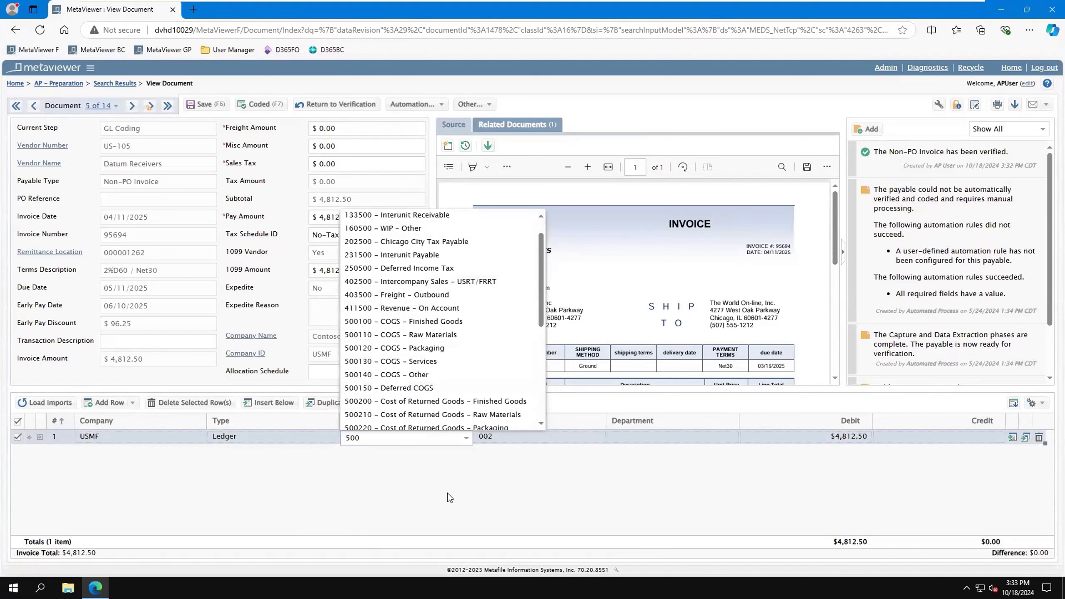
pyautogui.press('BackSpace')
pyautogui.press('BackSpace')
pyautogui.press('BackSpace')
pyautogui.write('cogs')
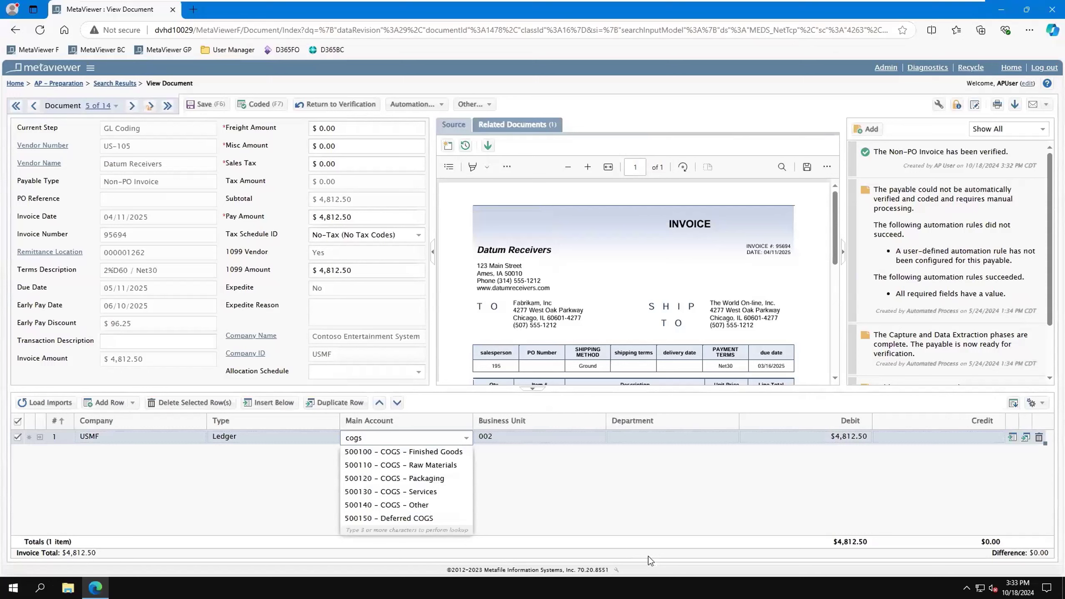
pyautogui.press('Return')
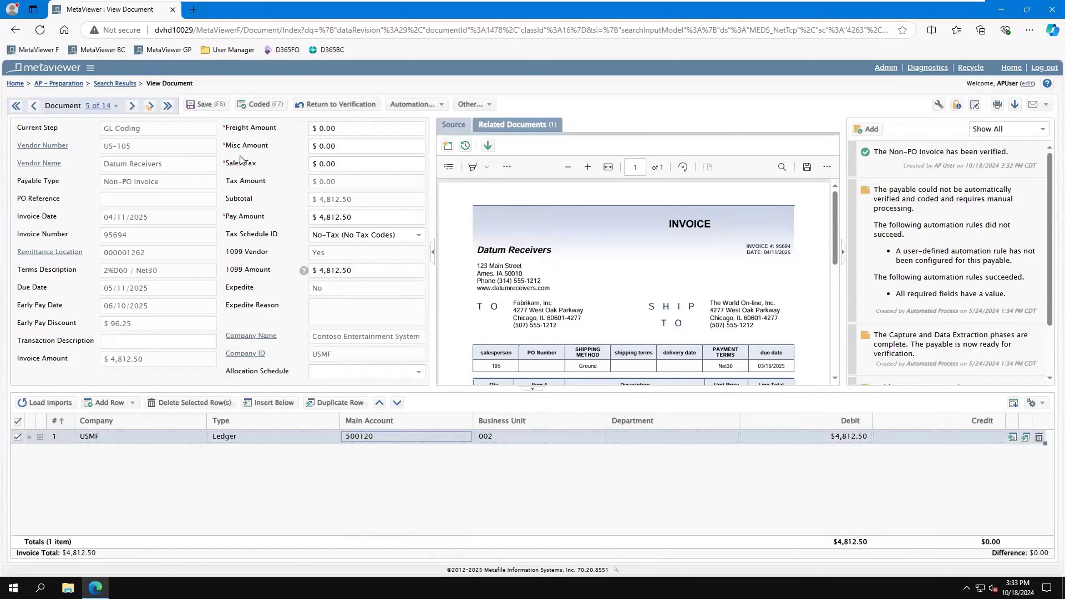
# Step: Mark the invoice as coded and assign Department 600 as Approver 1
pyautogui.click(262, 105)
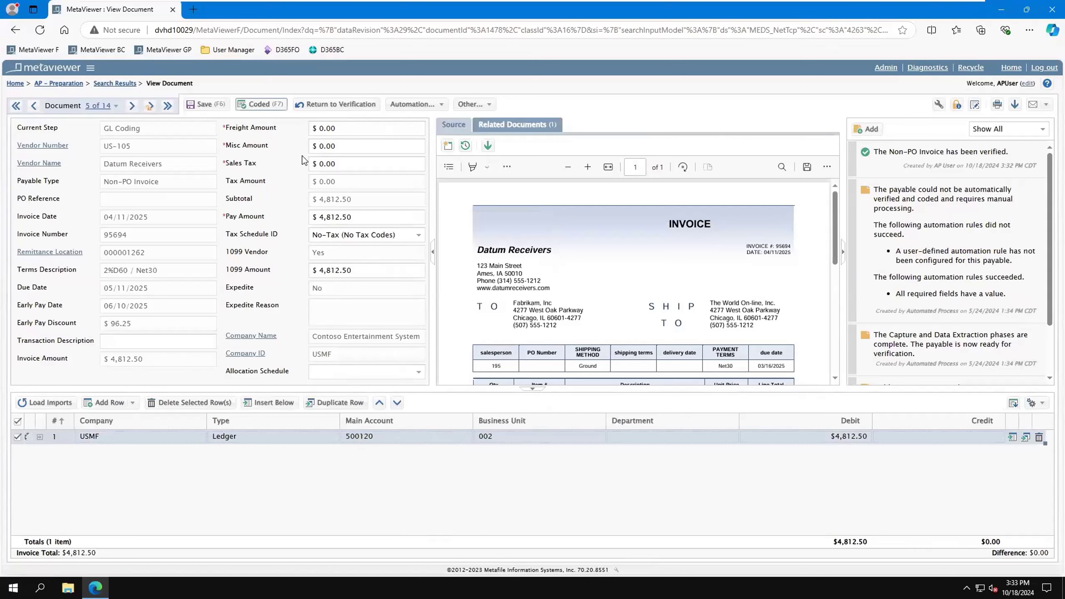
pyautogui.click(263, 105)
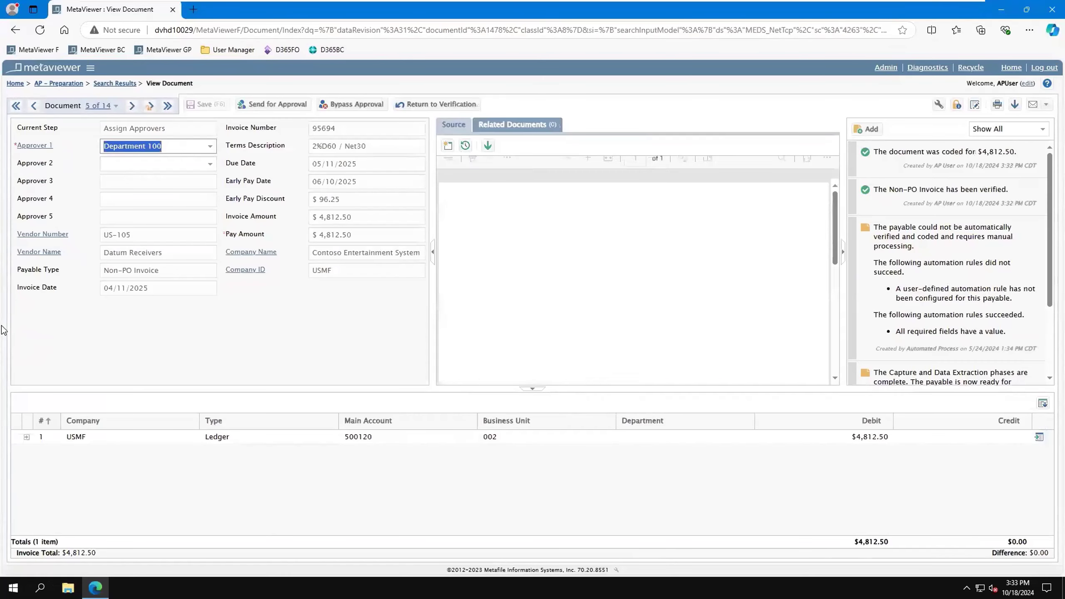
pyautogui.click(209, 146)
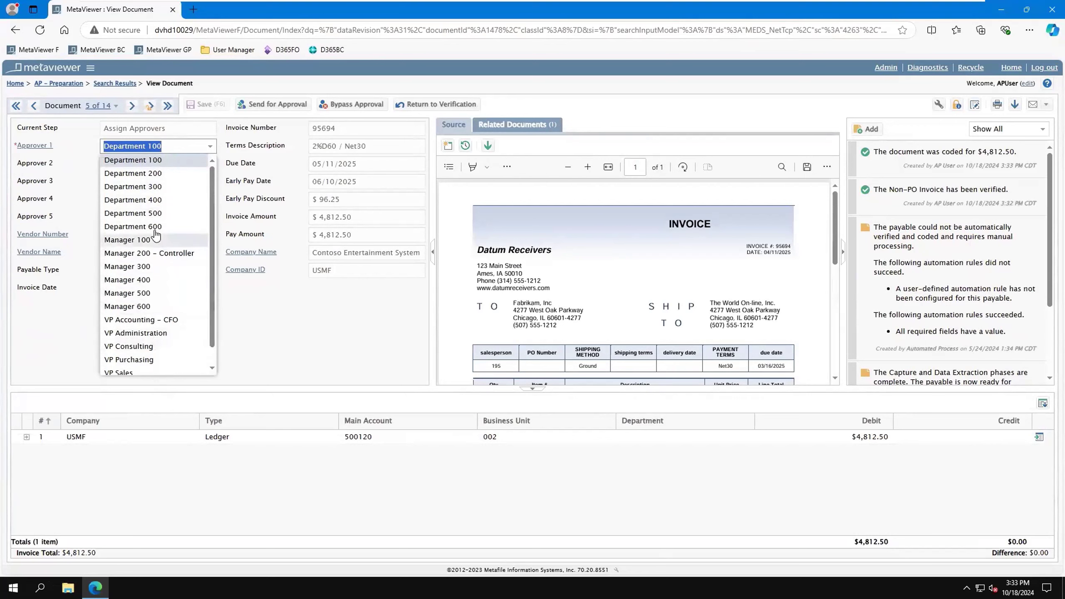
pyautogui.click(138, 226)
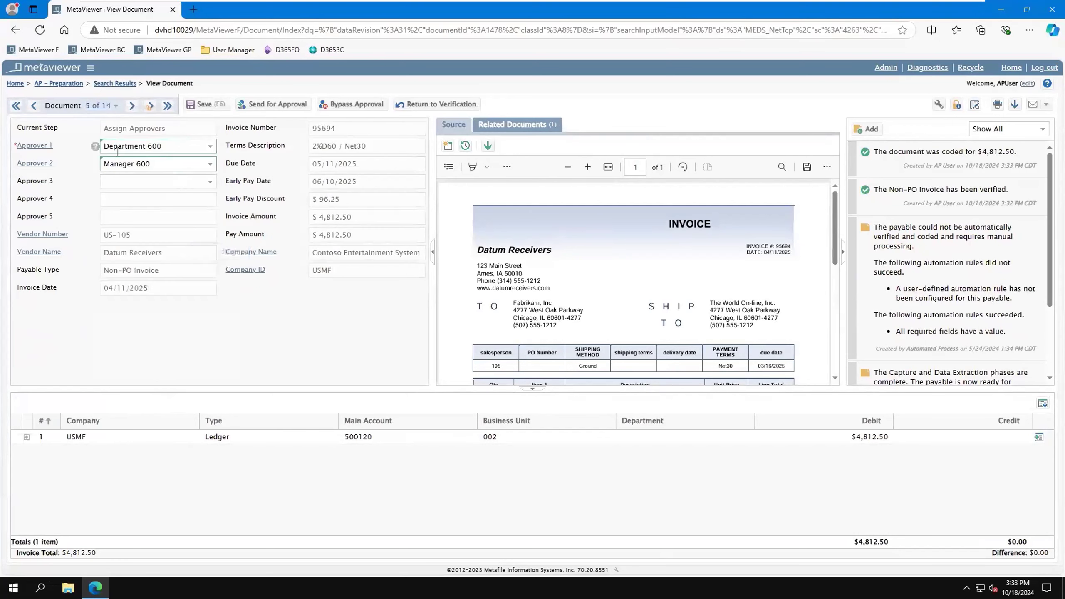
# Step: Check the Approver 2 assignment and send the invoice for approval
pyautogui.click(155, 163)
pyautogui.click(168, 163)
pyautogui.click(289, 106)
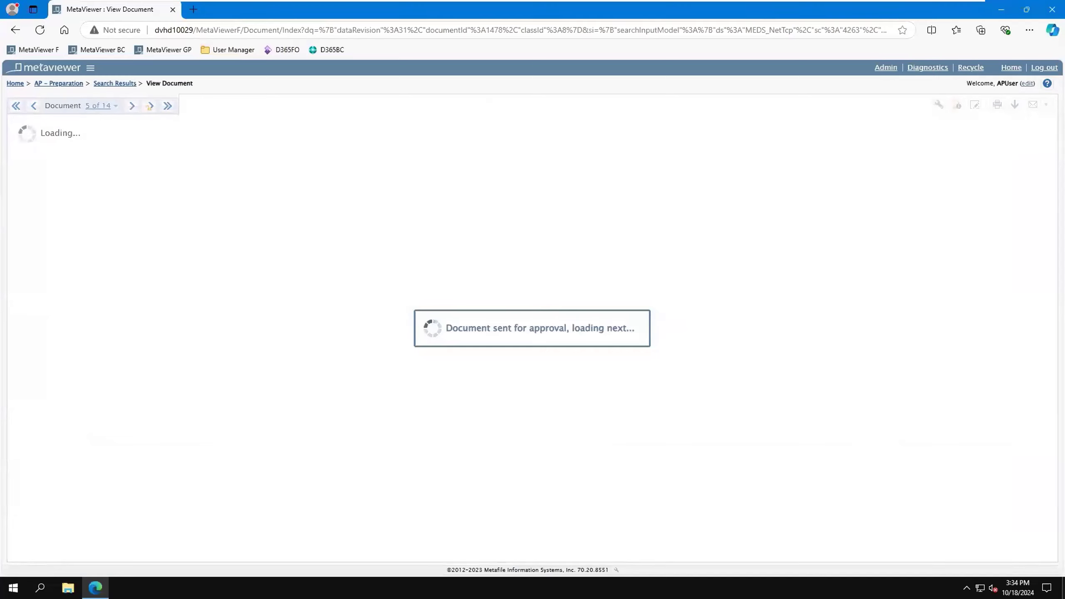
# Step: Switch to the Email Client simulator and enlarge its window to show the pending approval notification
pyautogui.press('super')
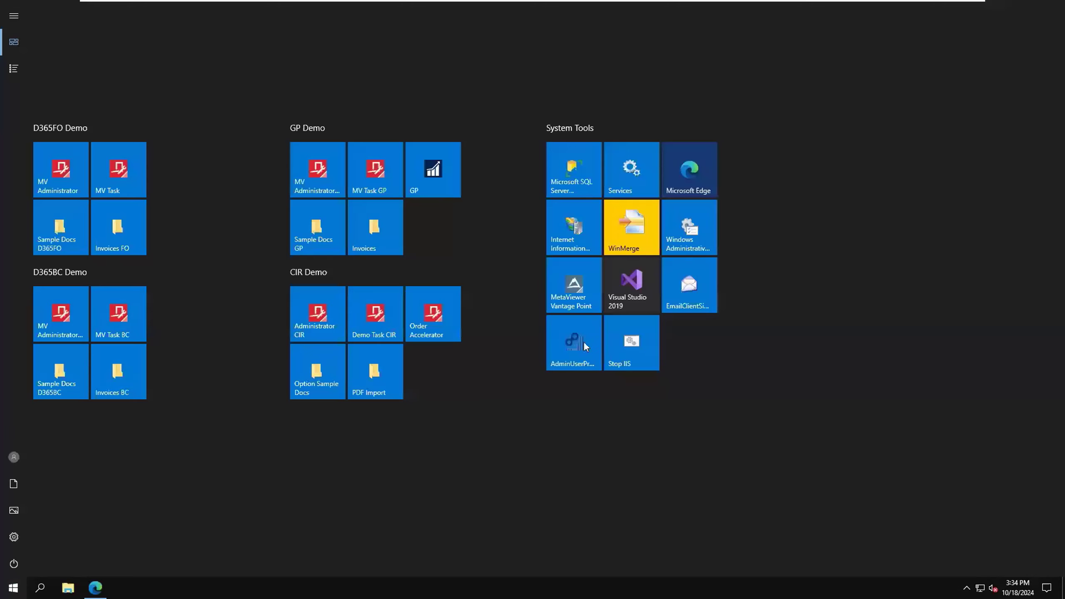
pyautogui.click(706, 289)
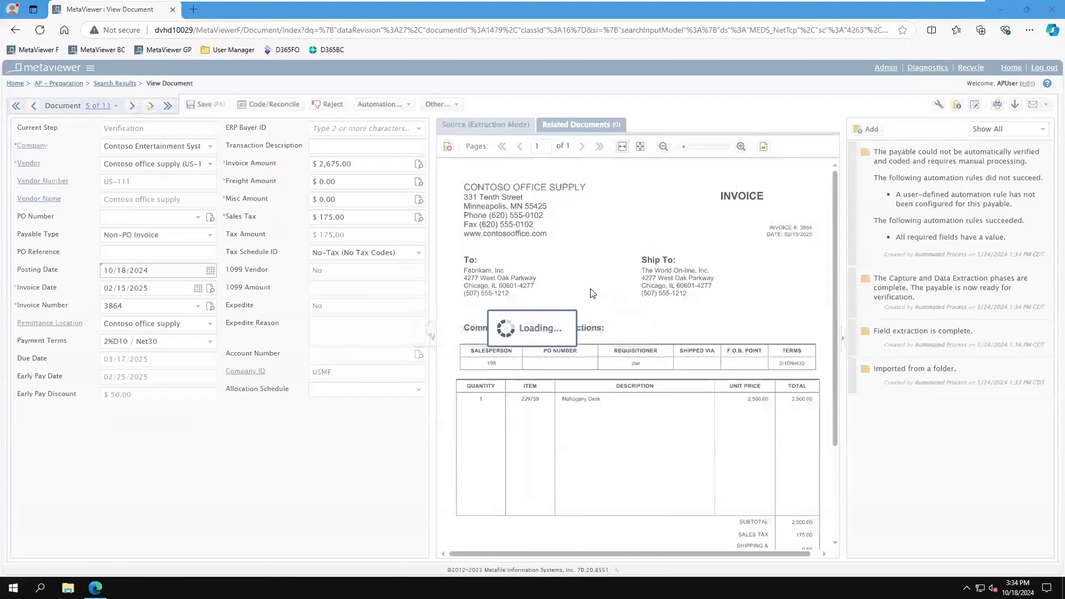
pyautogui.moveTo(524, 341); pyautogui.dragTo(625, 474)
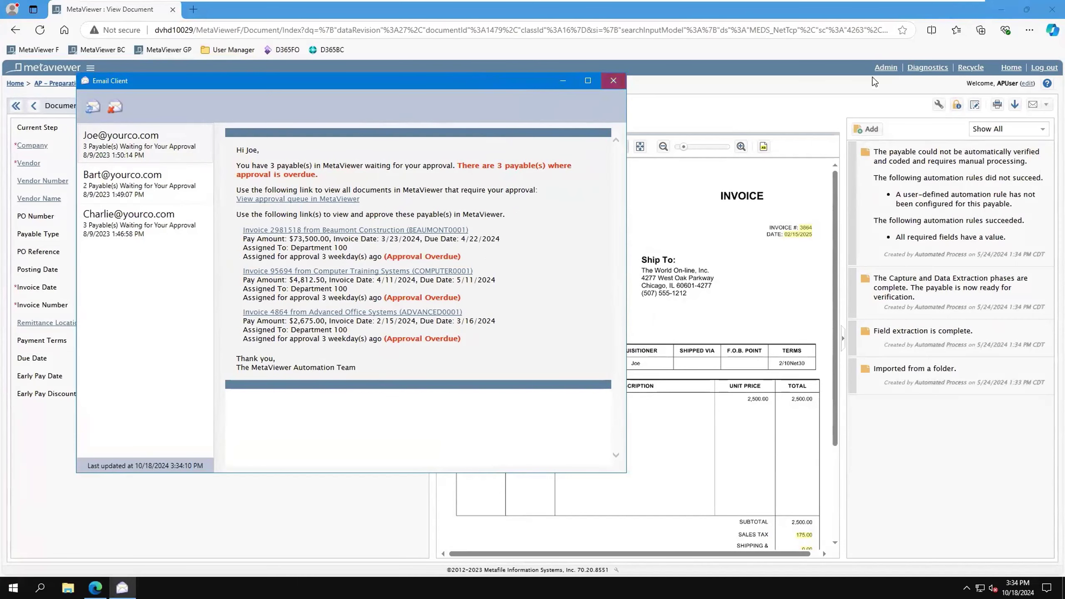
# Step: Close the Email Client, log out of MetaViewer without saving the invoice changes and log in with the approver's saved account
pyautogui.click(613, 81)
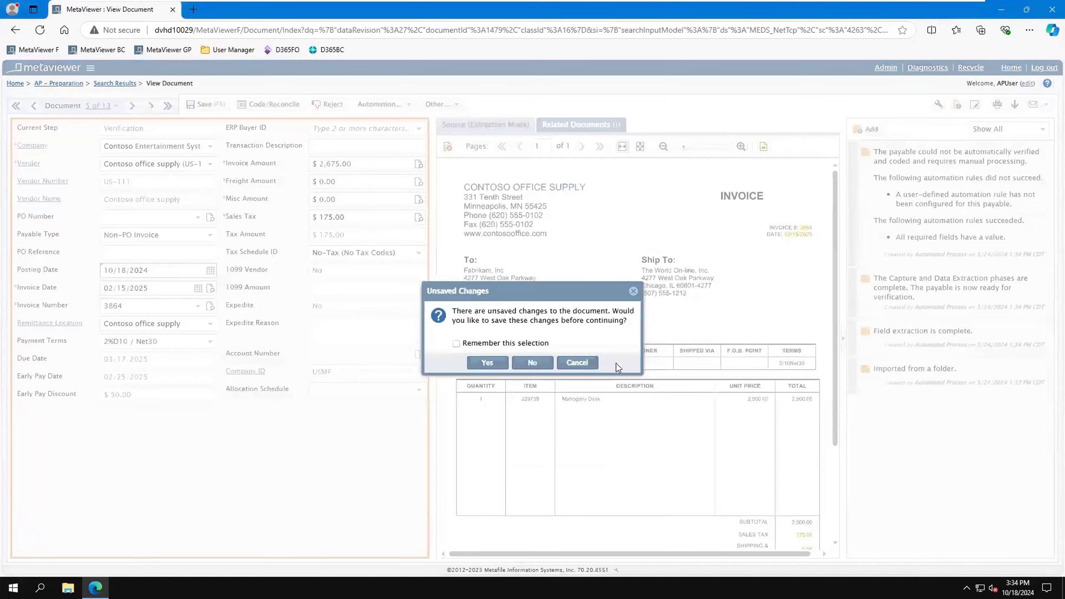
pyautogui.click(532, 362)
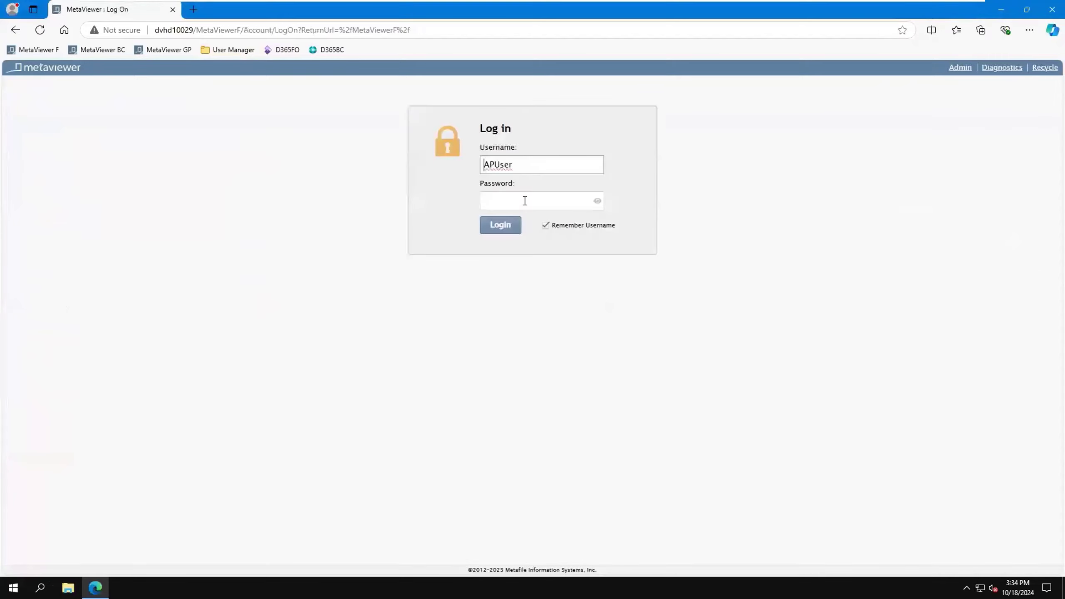
pyautogui.click(500, 226)
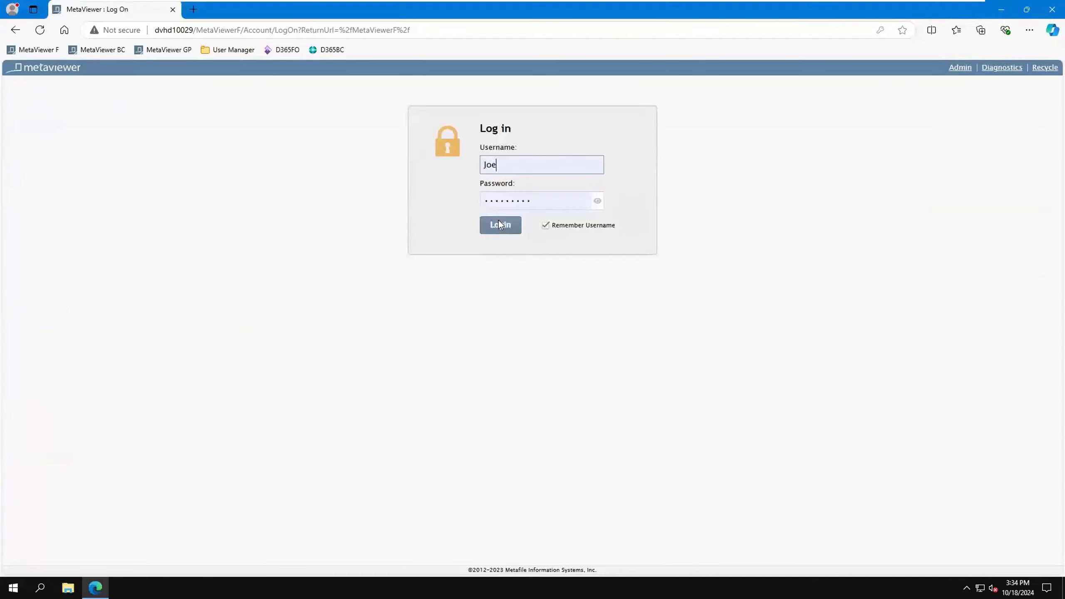
pyautogui.click(499, 222)
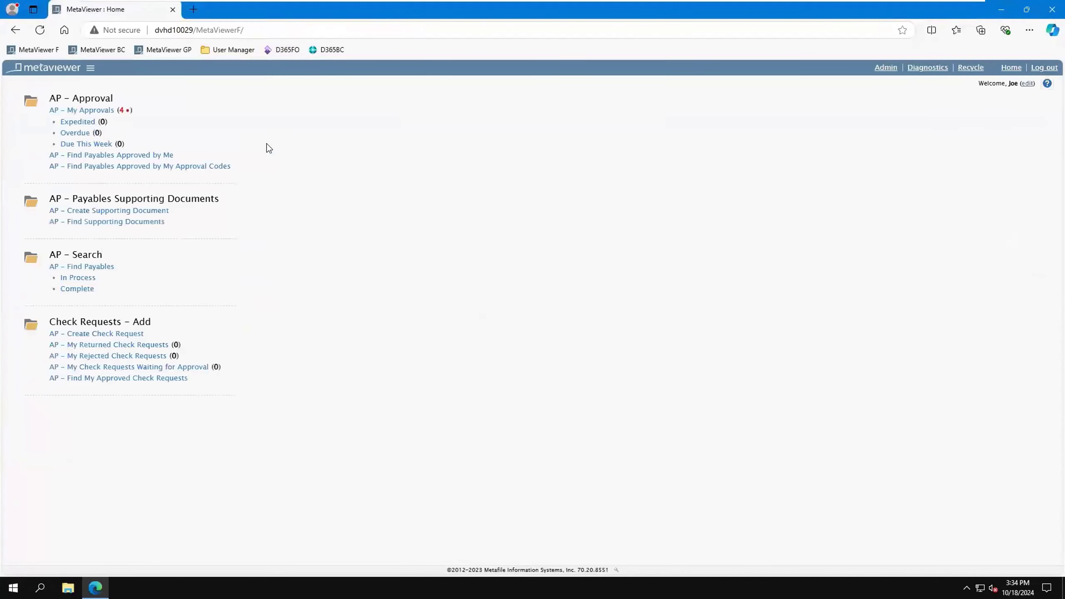
# Step: Open the Datum Receivers invoice from the AP - My Approvals queue and check its coding line
pyautogui.click(97, 111)
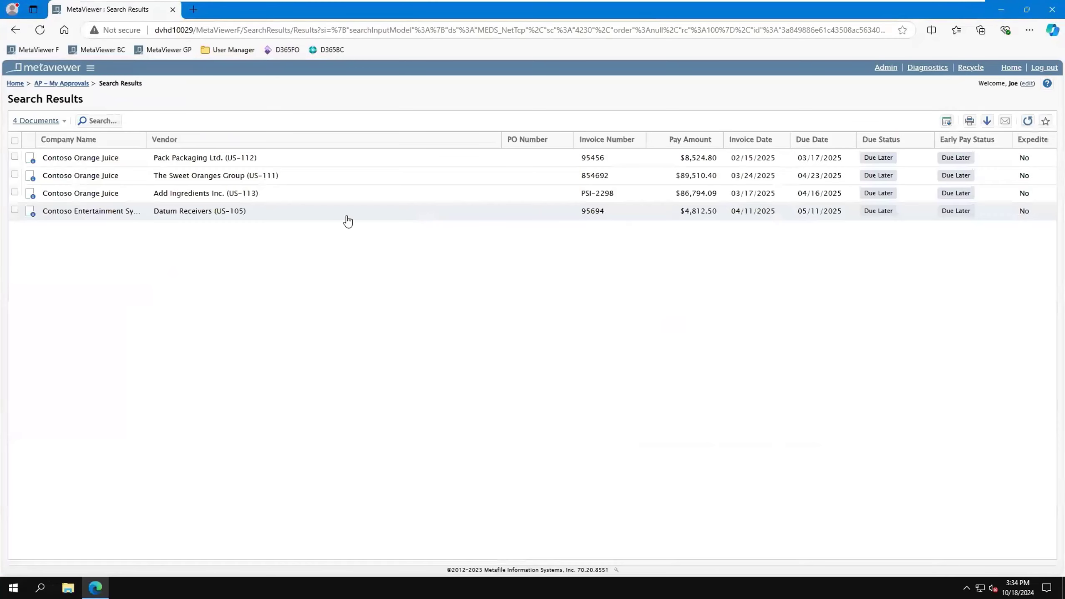
pyautogui.doubleClick(315, 212)
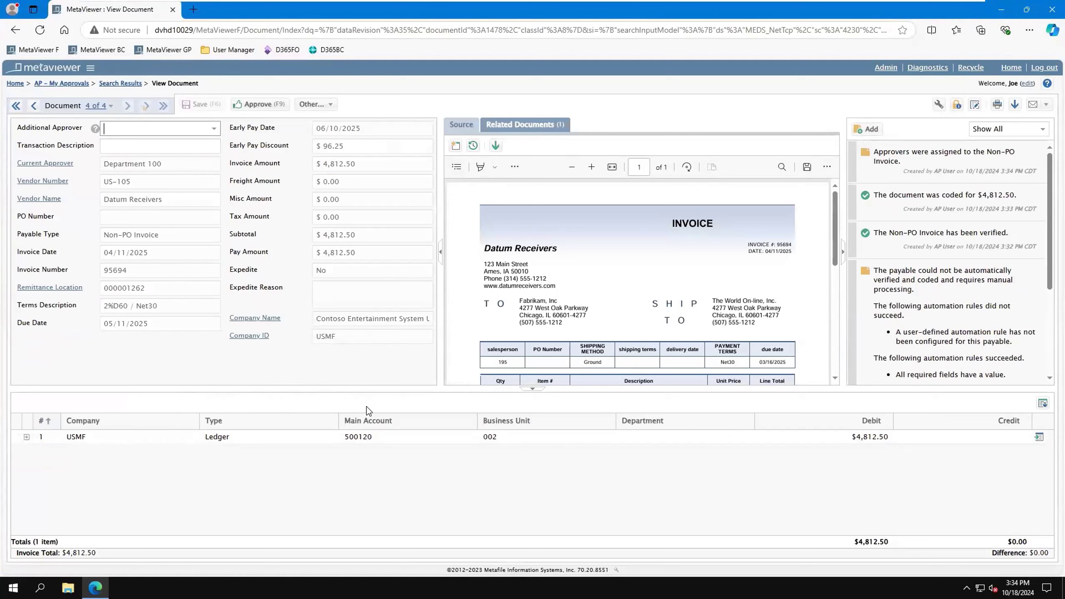
pyautogui.moveTo(378, 442)
# Step: Check the alternative approver actions for the Datum Receivers invoice and approve it
pyautogui.click(314, 104)
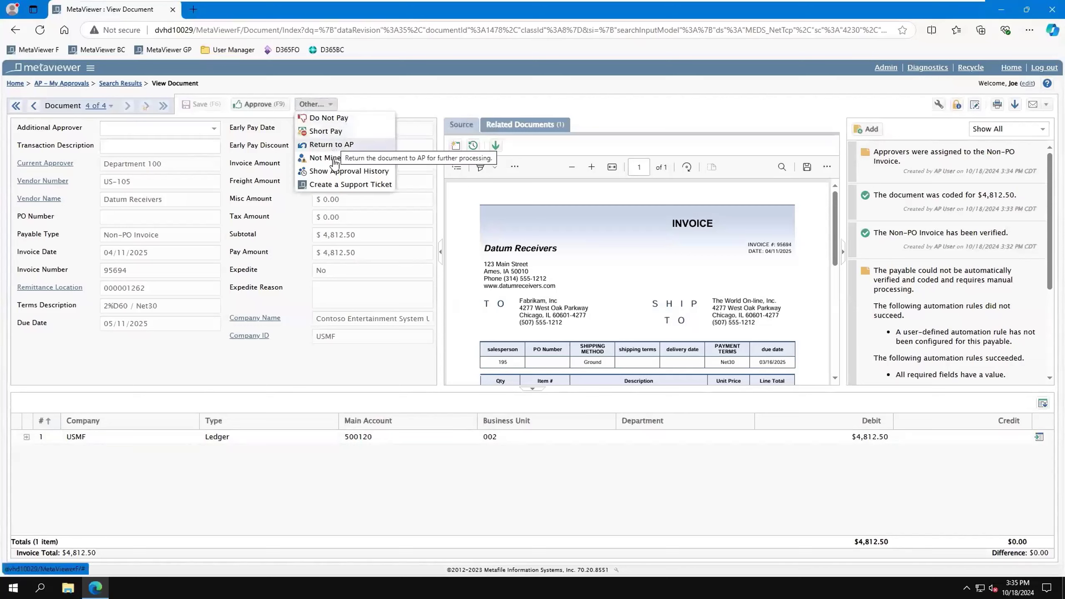
pyautogui.click(478, 100)
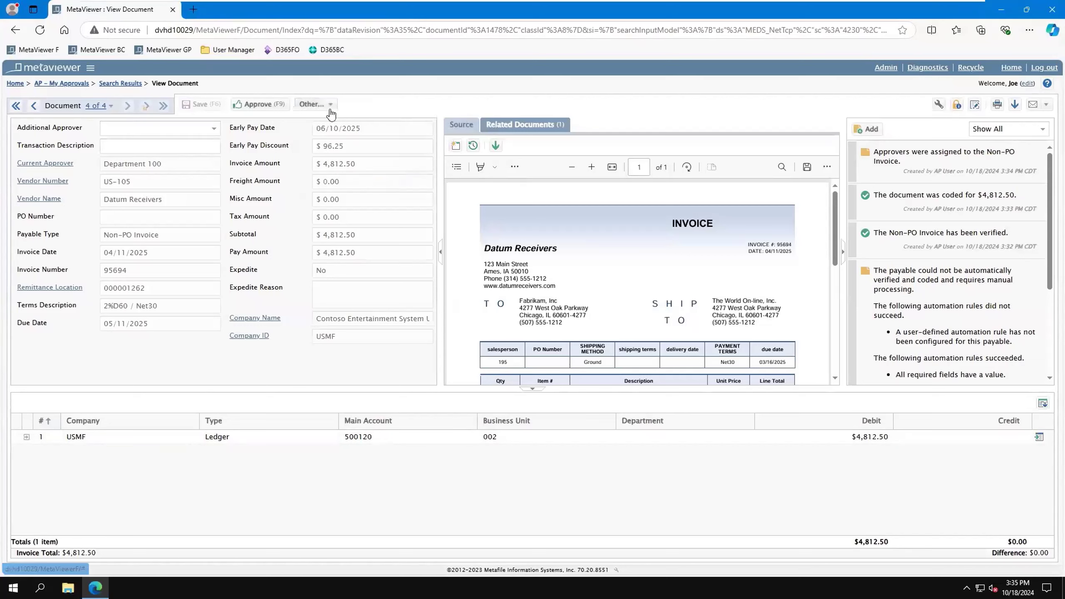
pyautogui.click(264, 107)
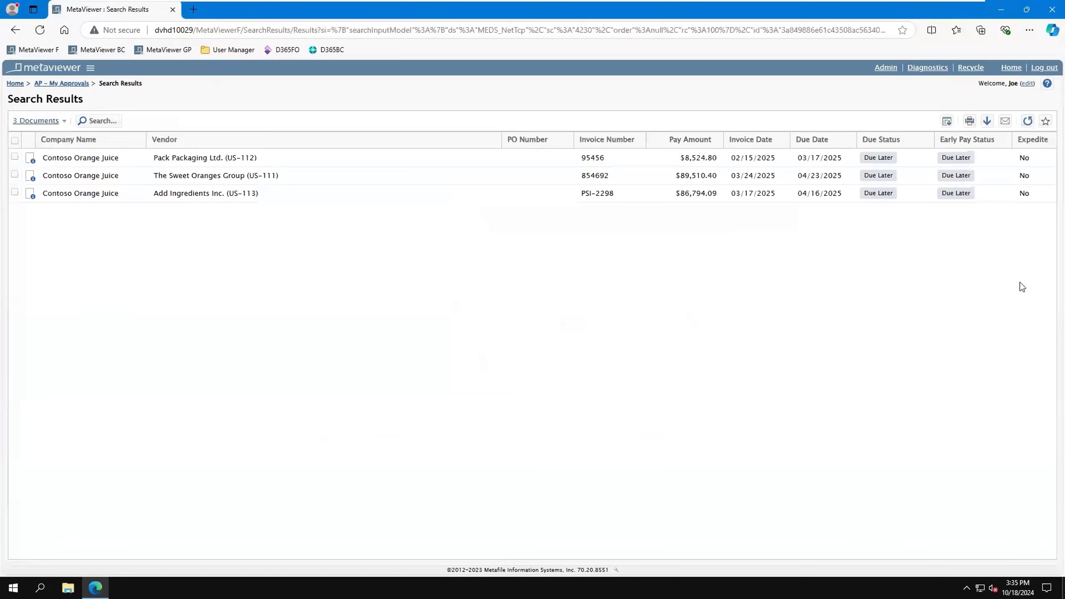
# Step: Log out of the approver's account and log back in with the saved AP user account
pyautogui.click(1045, 67)
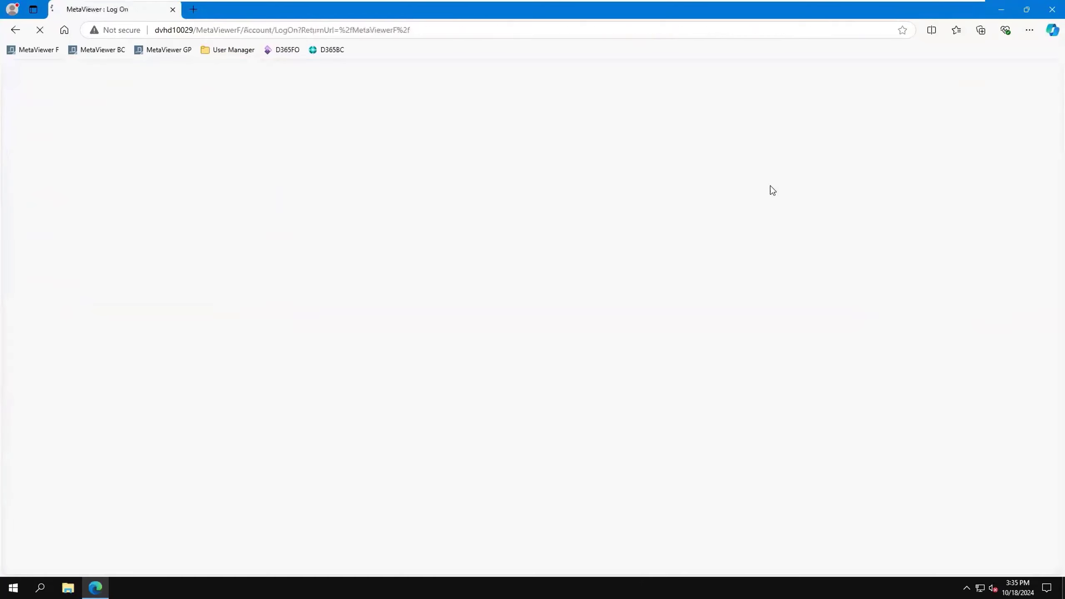
pyautogui.click(555, 167)
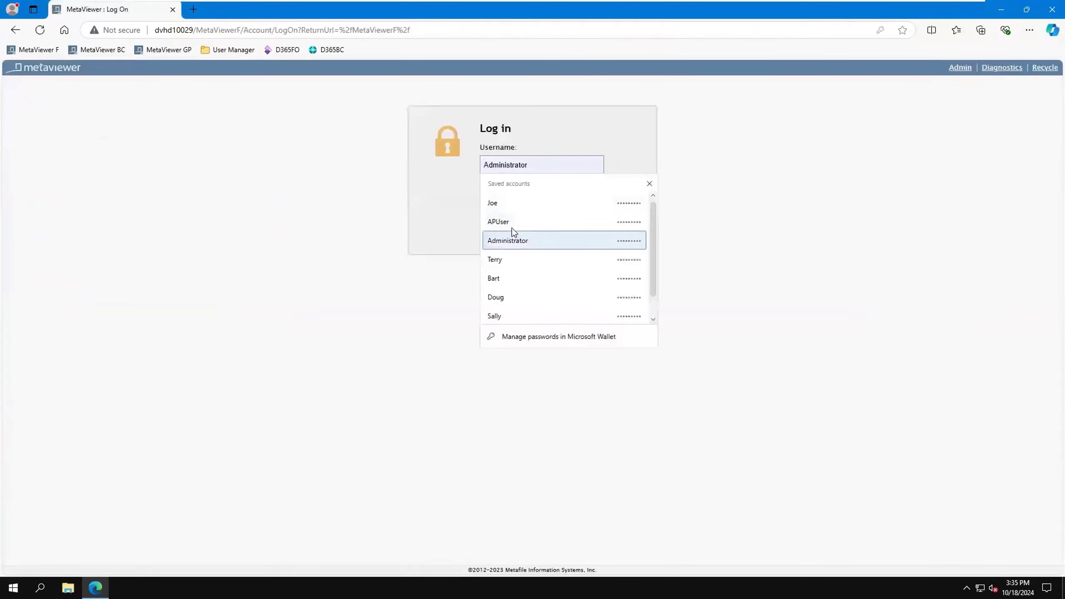
pyautogui.click(510, 230)
pyautogui.click(510, 227)
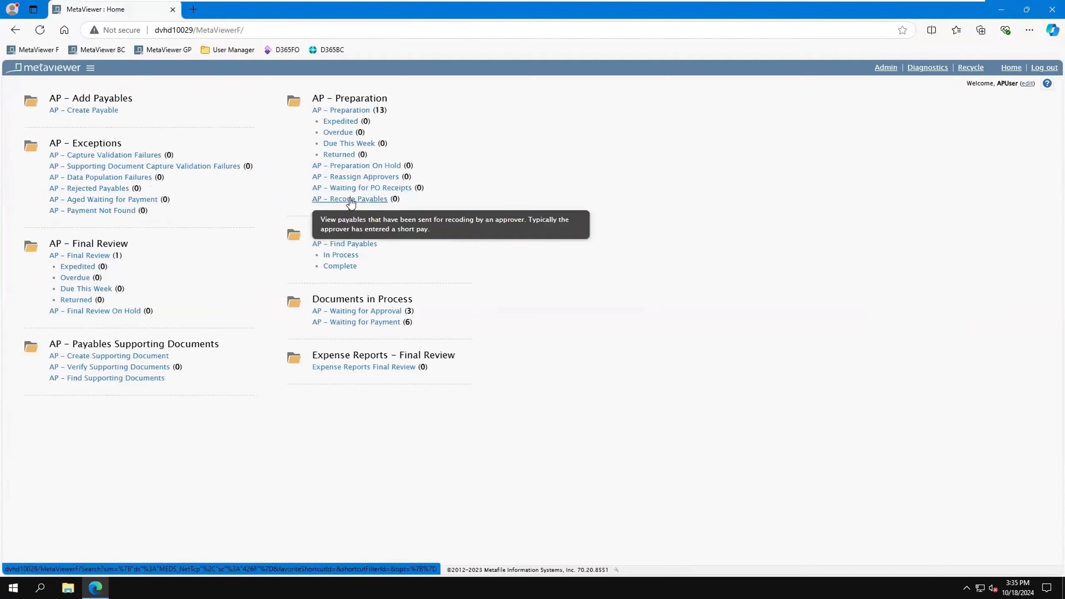
# Step: Open the approved Datum Receivers invoice from the AP - Final Review queue and look over its details
pyautogui.click(83, 256)
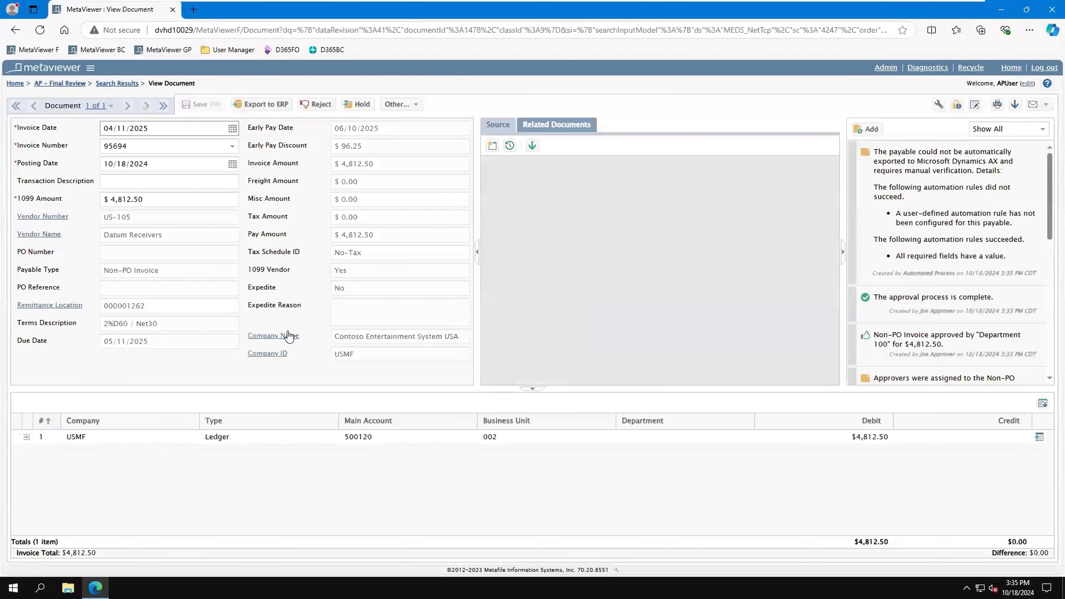
pyautogui.scroll(-3, 945, 271)
pyautogui.scroll(3, 944, 270)
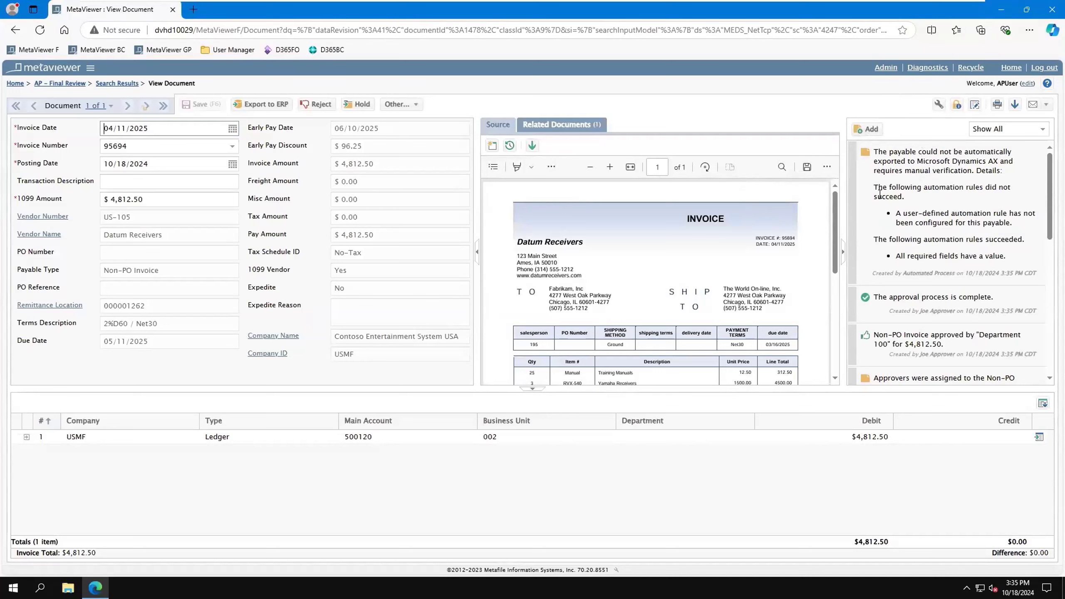
# Step: Check the additional final review actions and export the Datum Receivers invoice to the ERP
pyautogui.click(397, 104)
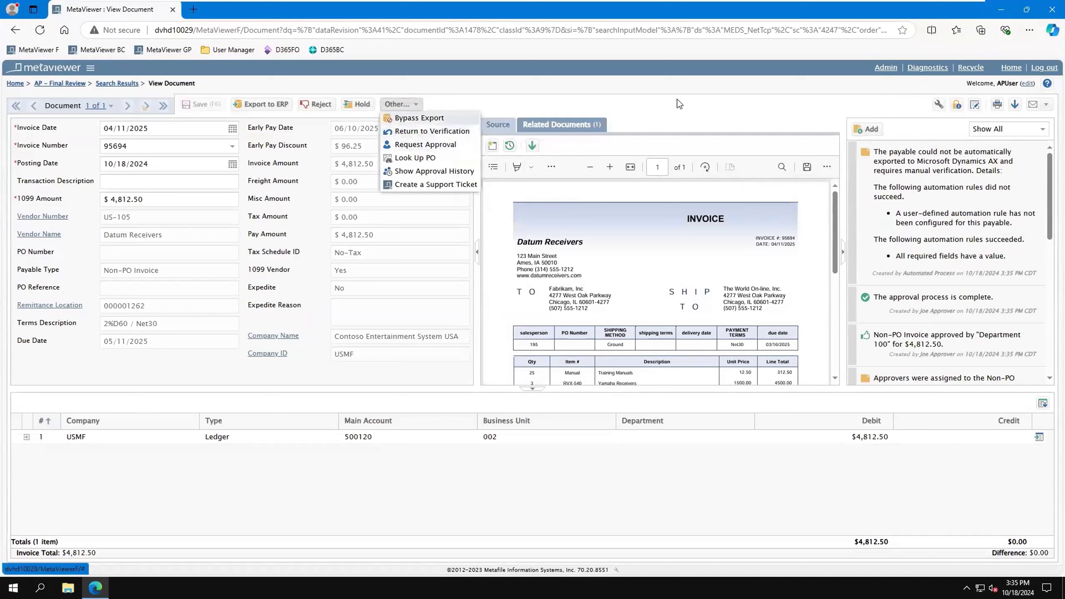
pyautogui.click(689, 112)
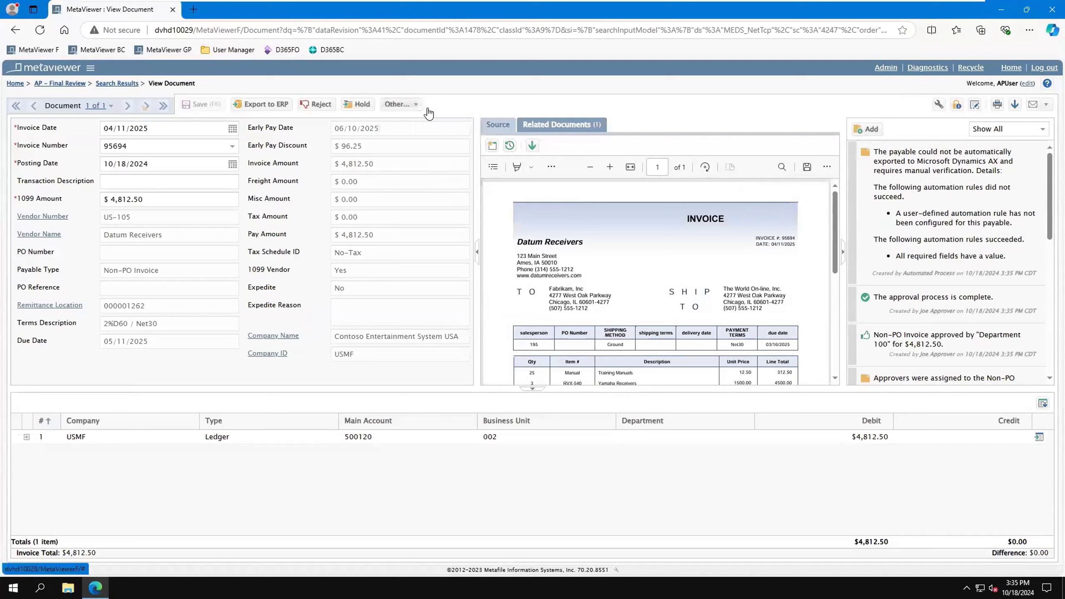
pyautogui.click(265, 105)
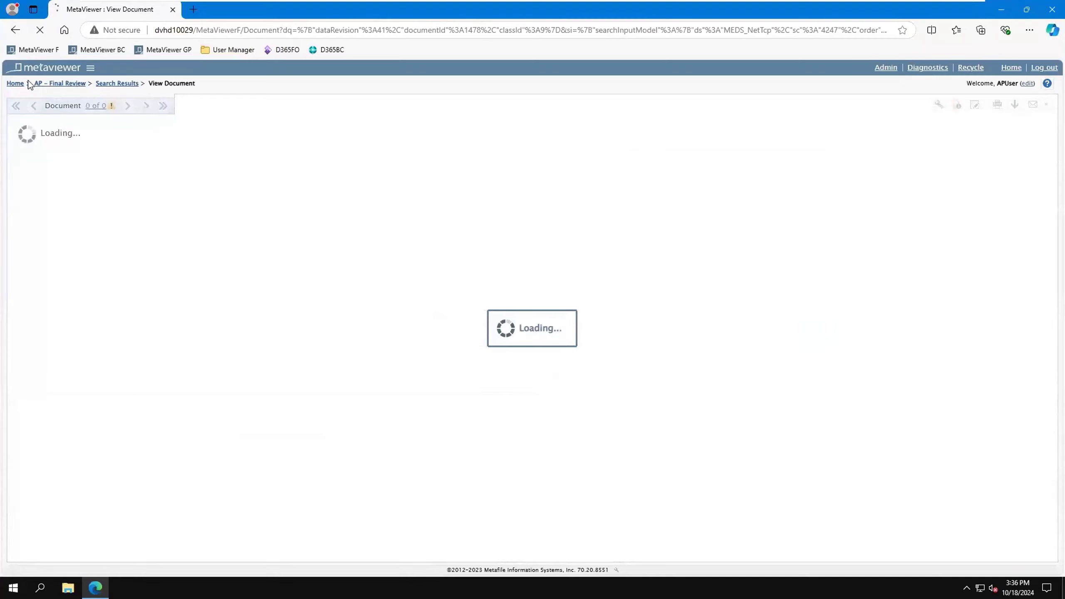
# Step: Return to the home page, open AP - Find Payables and look through the available search criteria
pyautogui.click(15, 83)
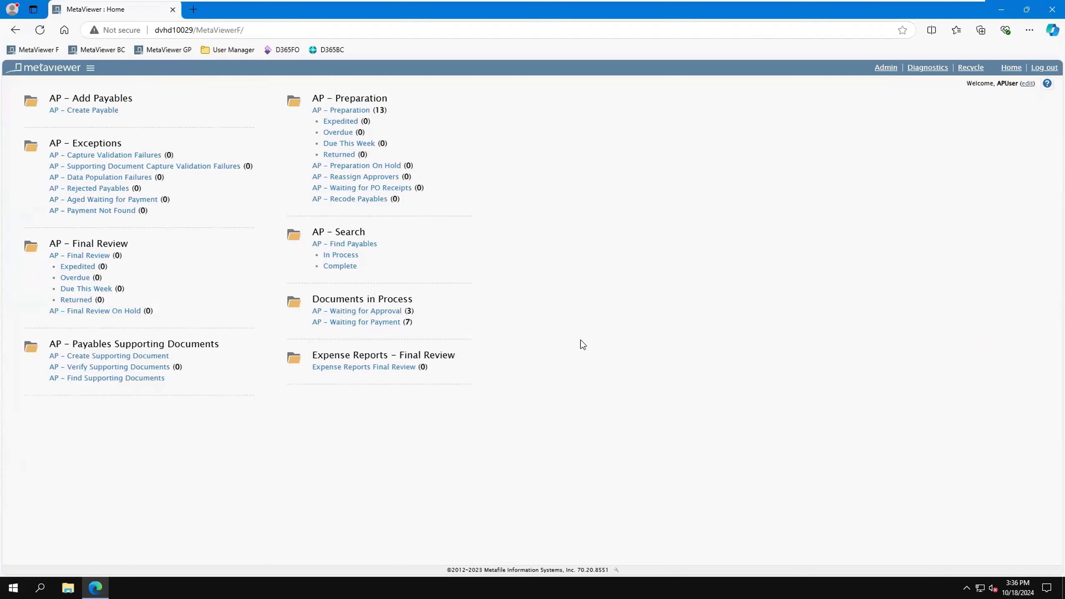
pyautogui.click(362, 245)
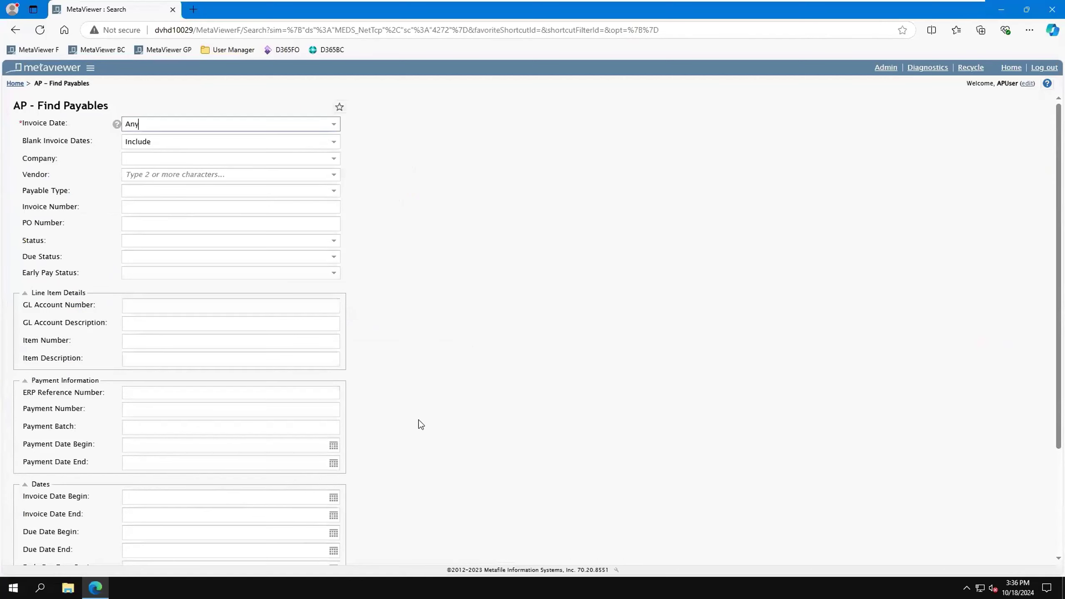
pyautogui.click(163, 208)
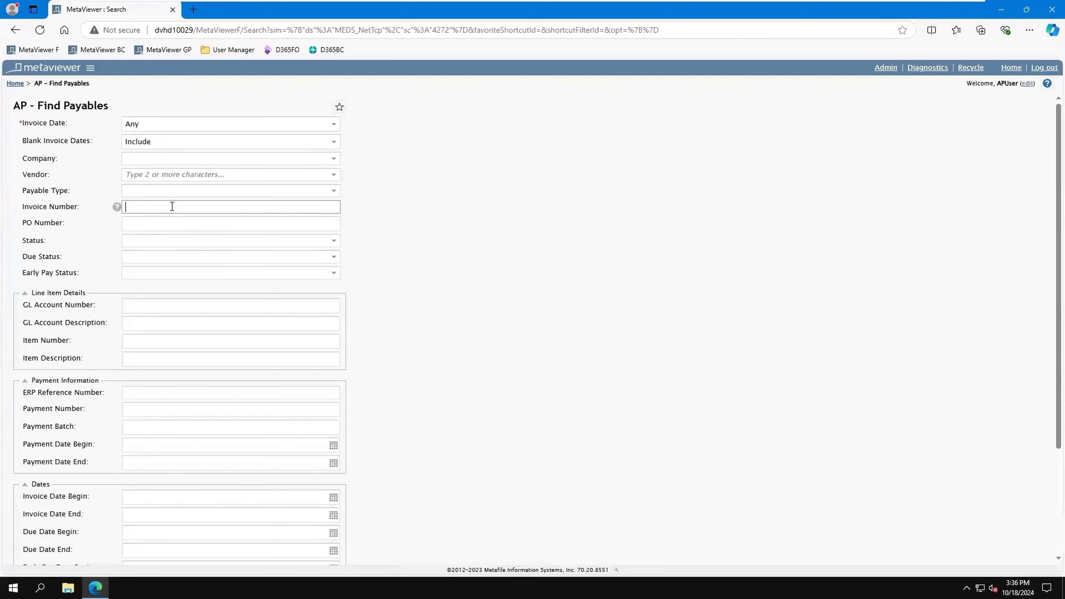
pyautogui.scroll(-3, 188, 505)
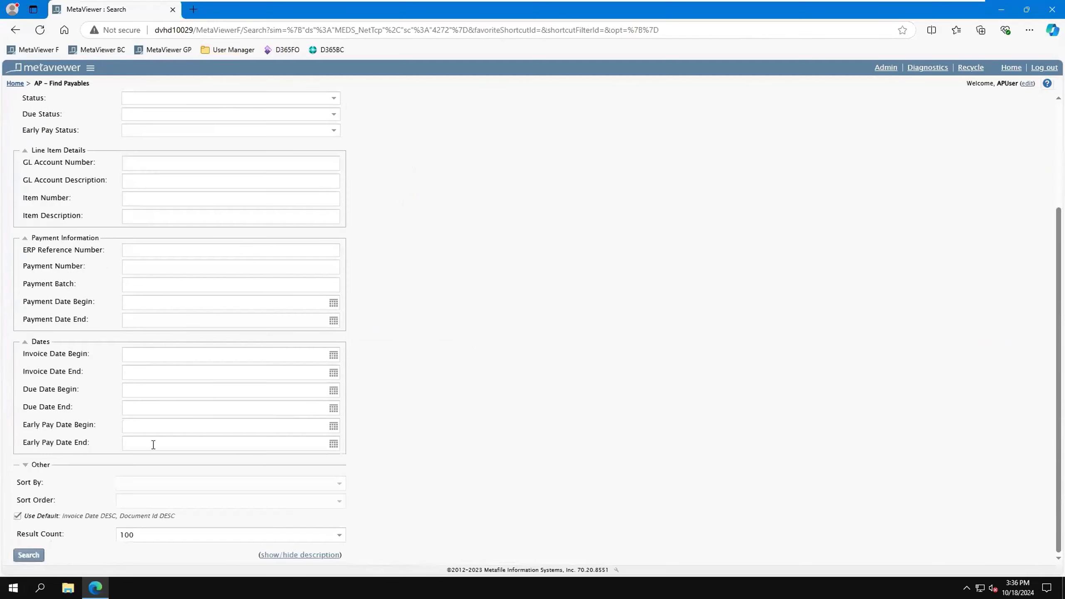
pyautogui.scroll(3, 148, 172)
# Step: Search payables for company Contoso Entertainment System USA with payable types Non-PO Invoice and PO Invoice
pyautogui.click(335, 162)
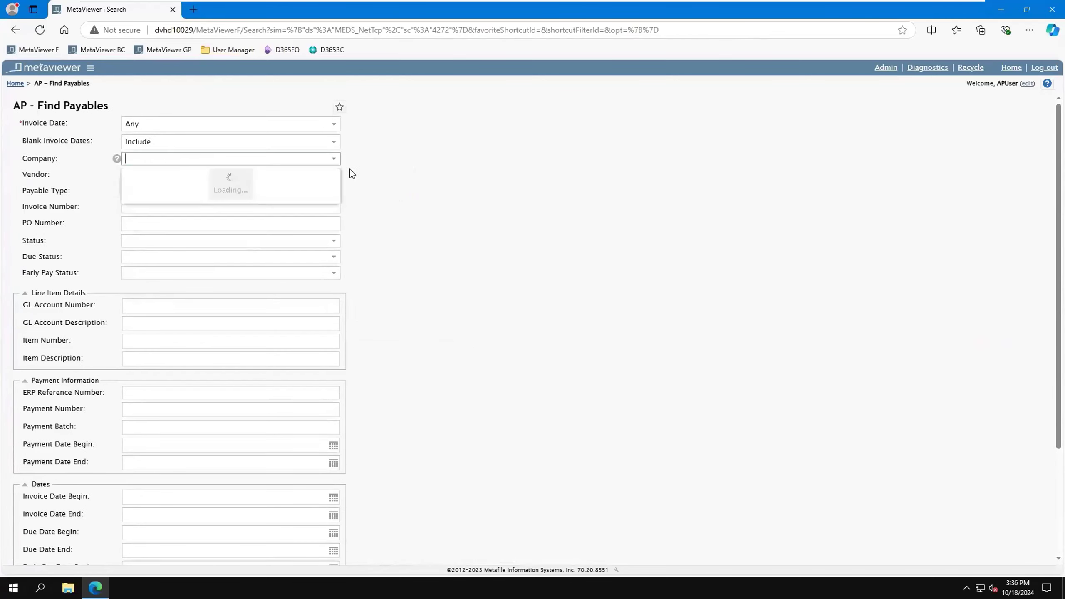
pyautogui.click(194, 176)
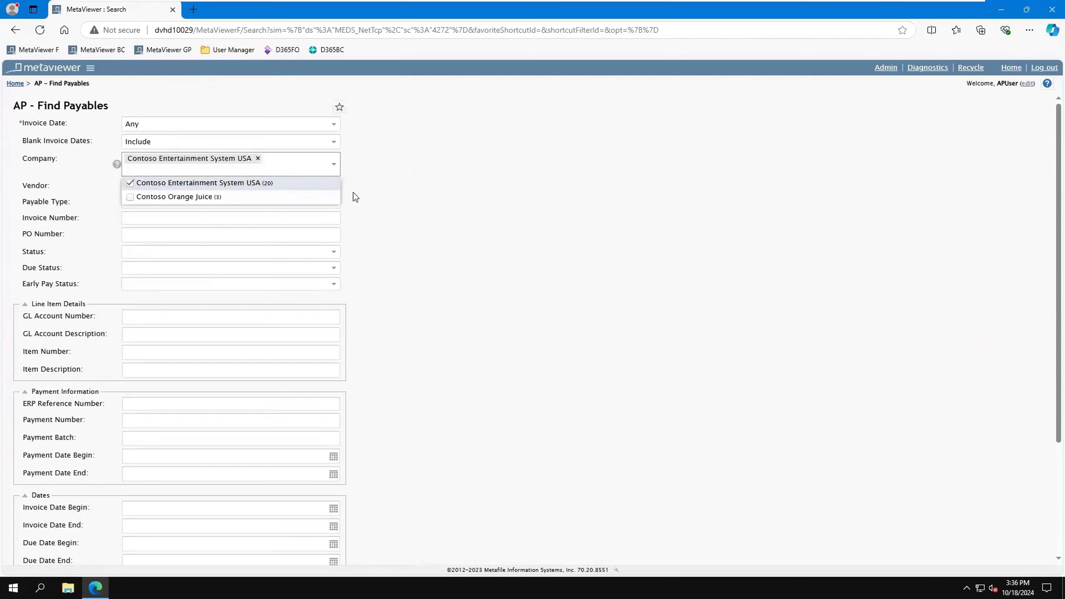
pyautogui.click(557, 227)
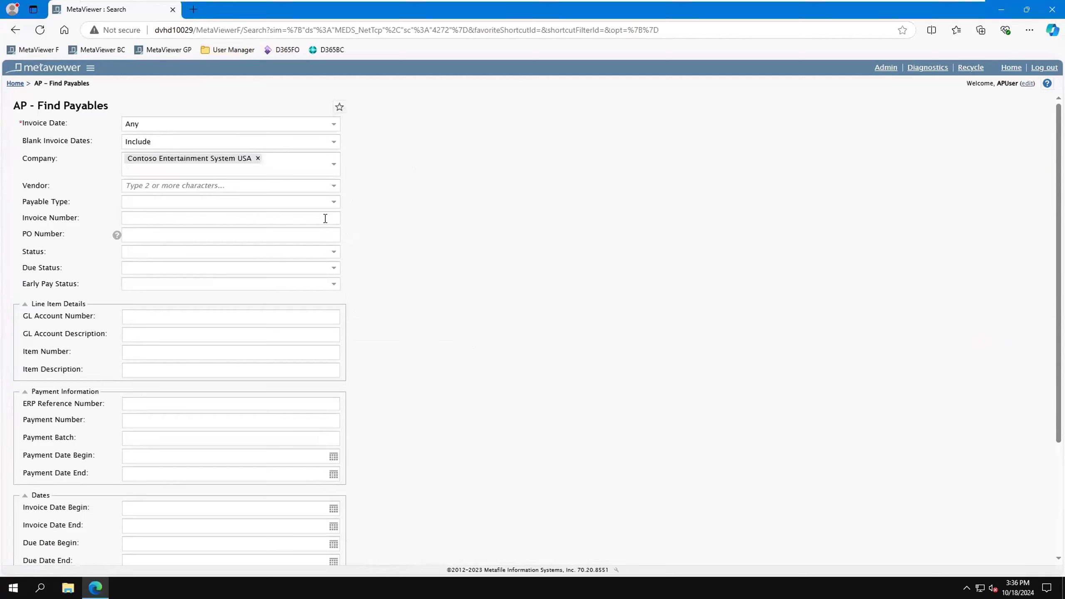
pyautogui.click(334, 203)
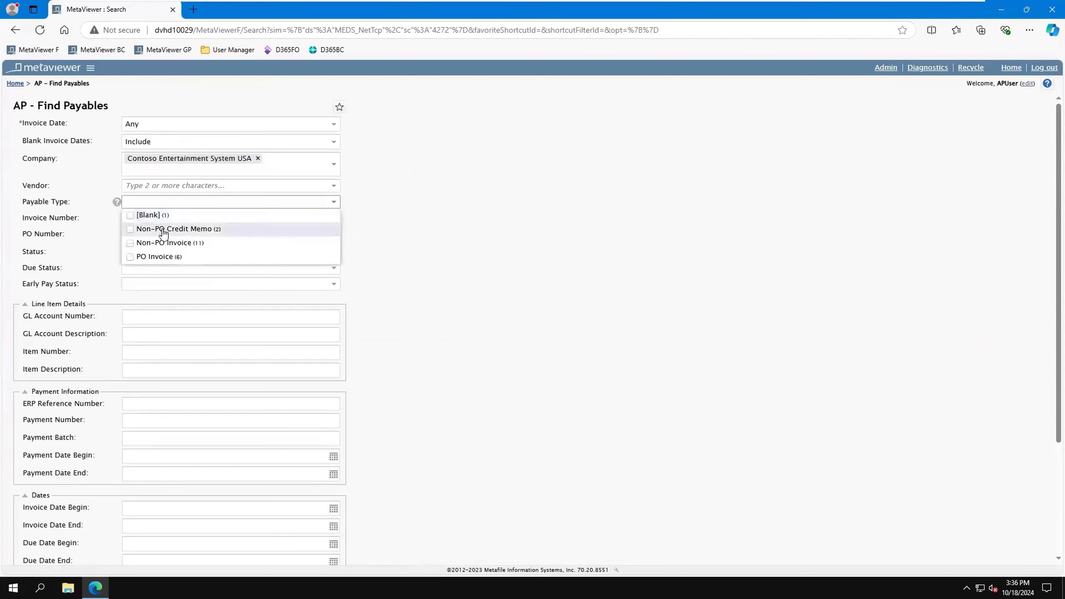
pyautogui.click(155, 244)
pyautogui.click(152, 257)
pyautogui.scroll(-4, 458, 279)
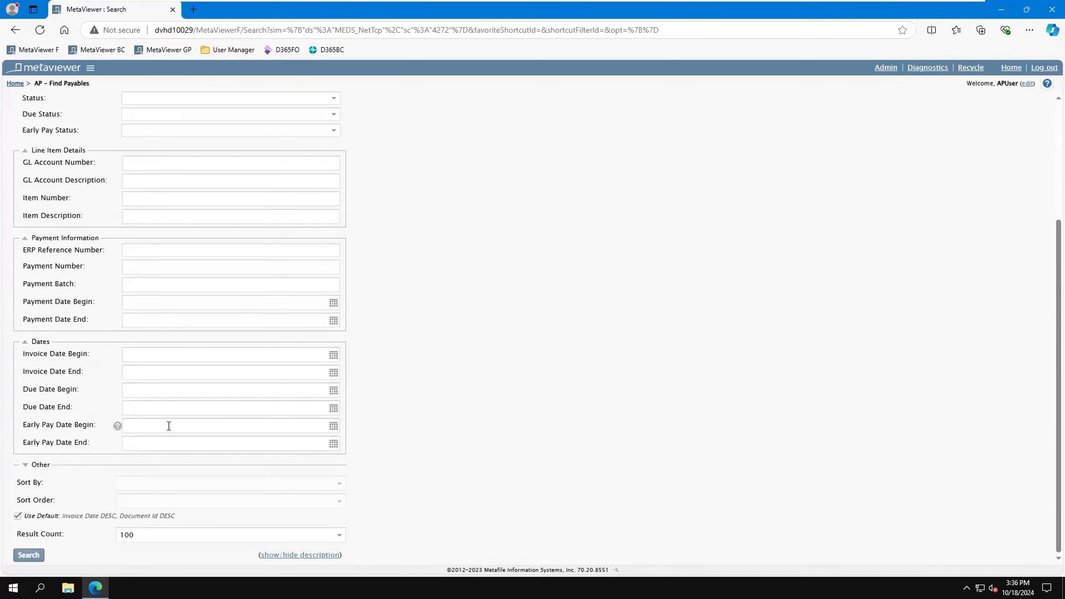
pyautogui.click(29, 555)
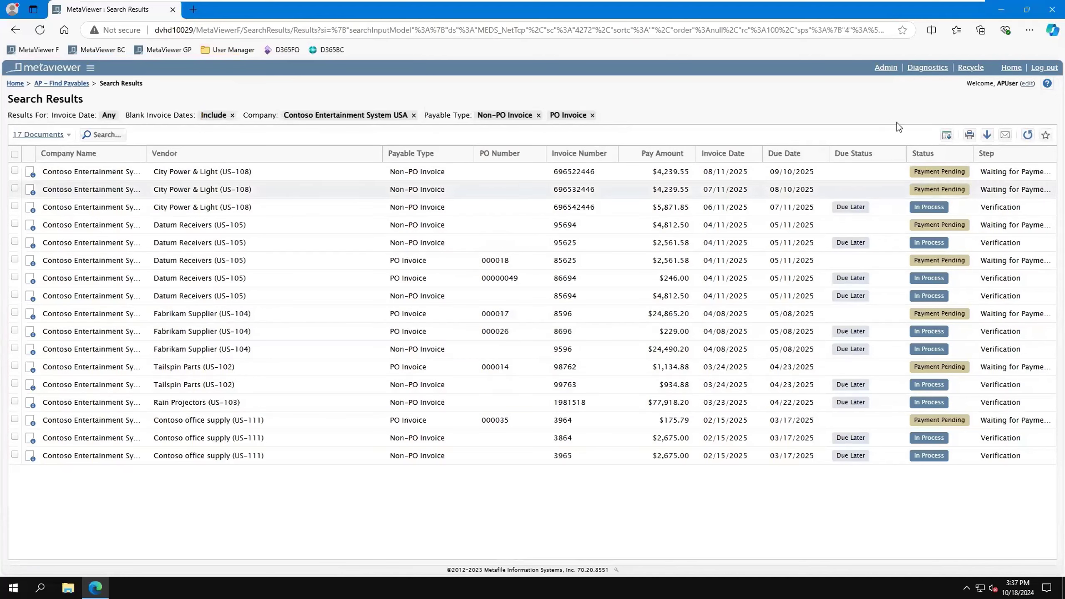
# Step: View the options for exporting the search results to CSV and for downloading the documents, cancelling both
pyautogui.click(943, 135)
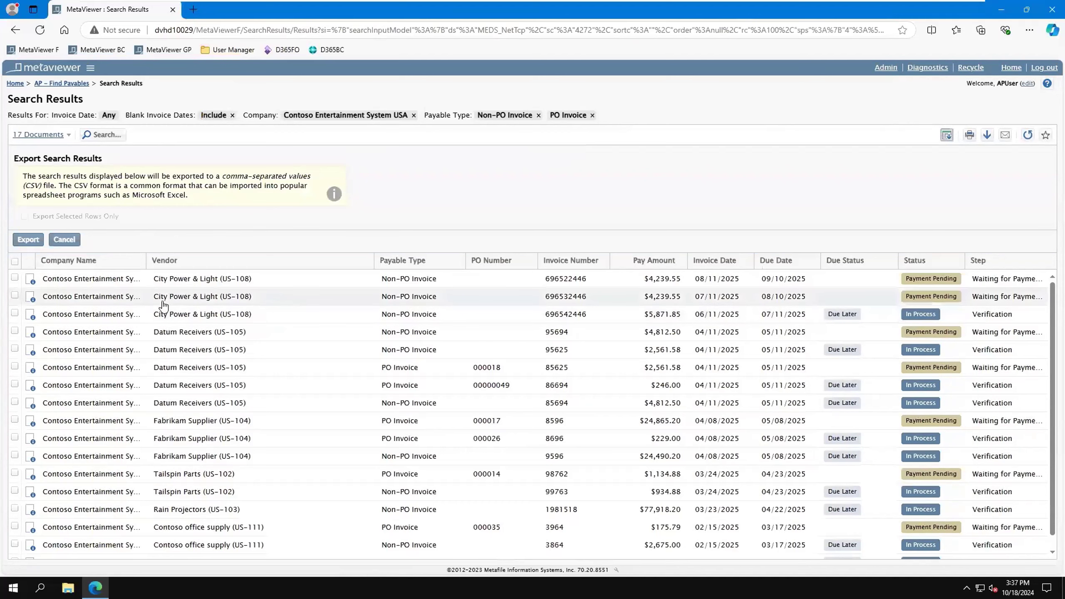
pyautogui.click(65, 242)
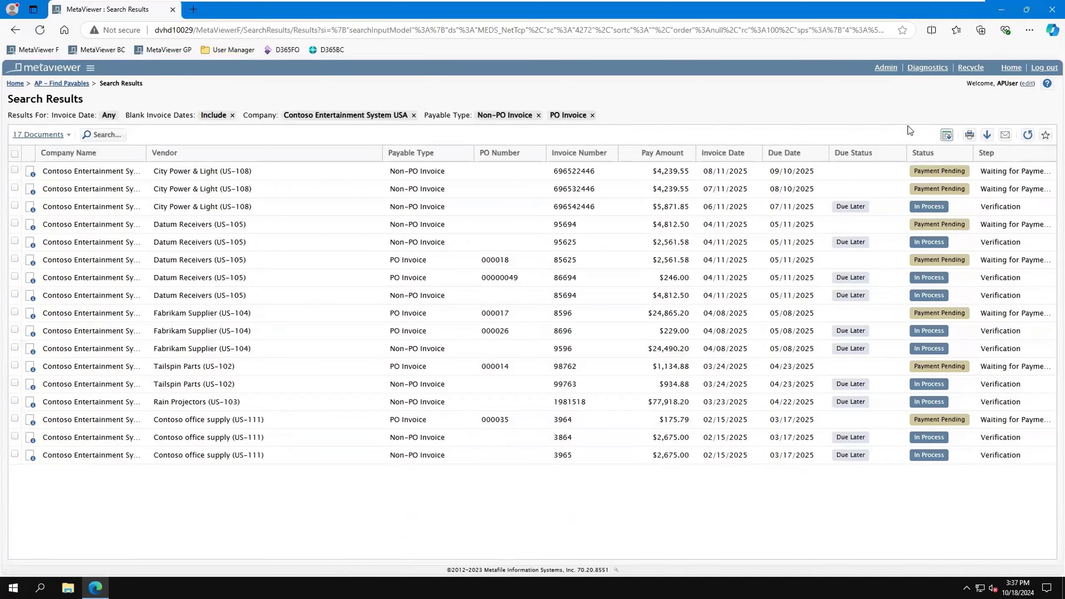
pyautogui.click(989, 136)
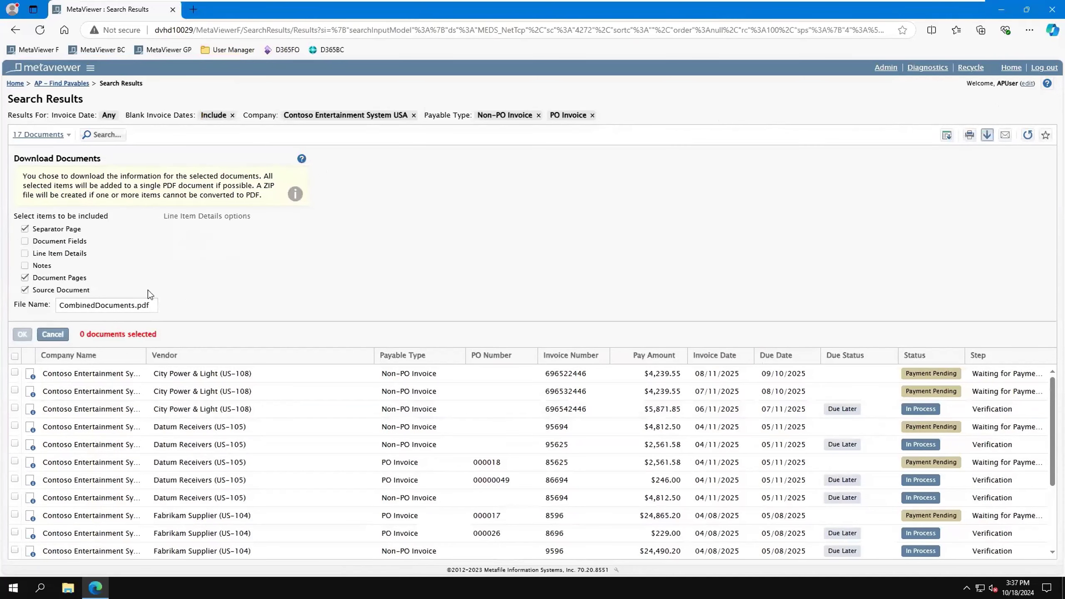
pyautogui.click(52, 335)
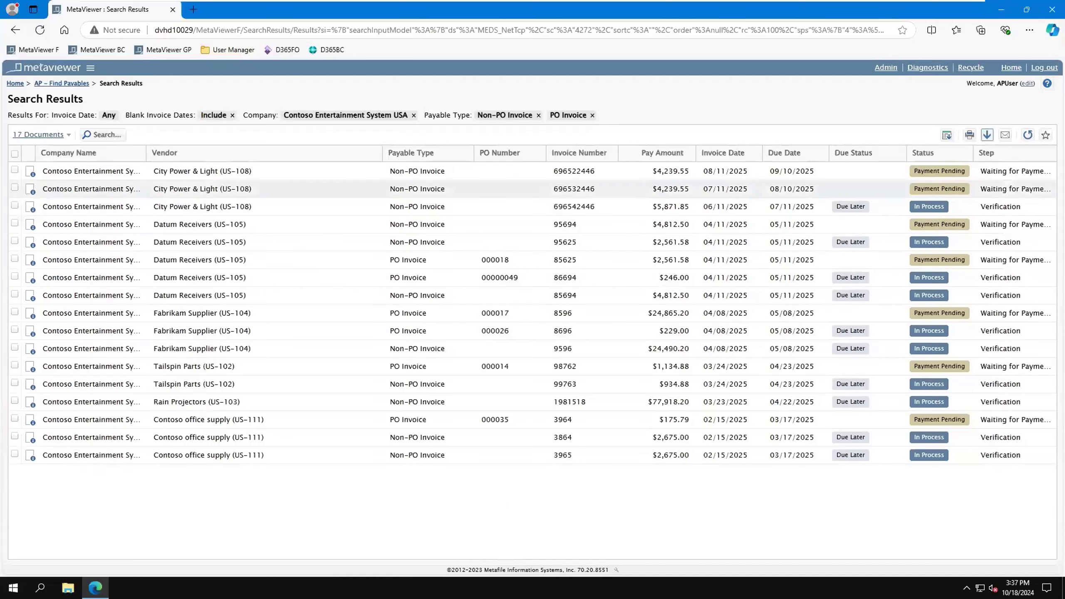